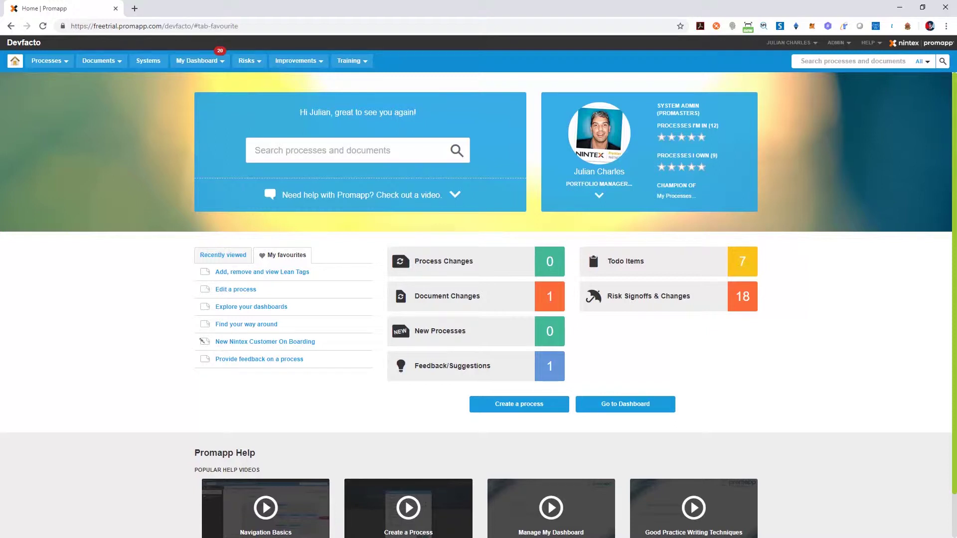
Start a new process in the My Processes group.
mouse_move(47, 60)
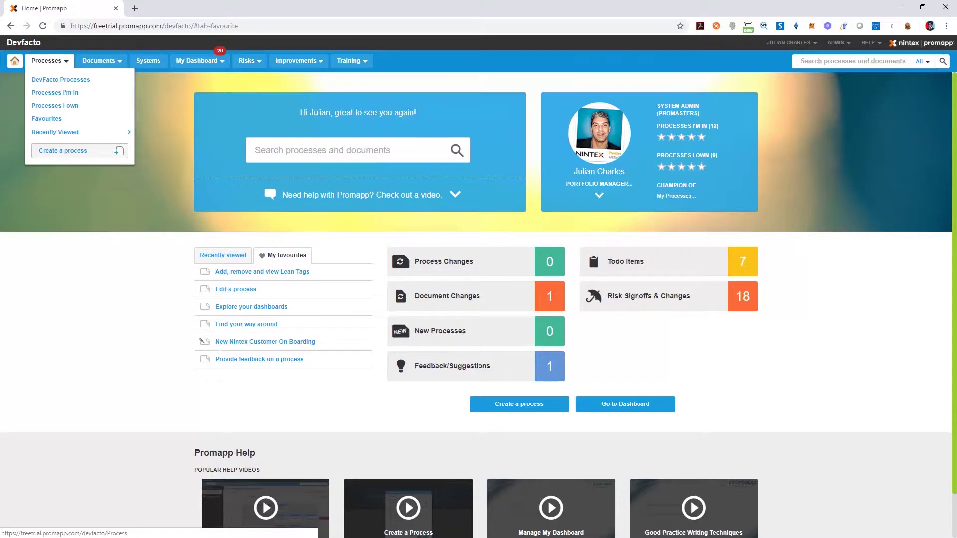
click(74, 150)
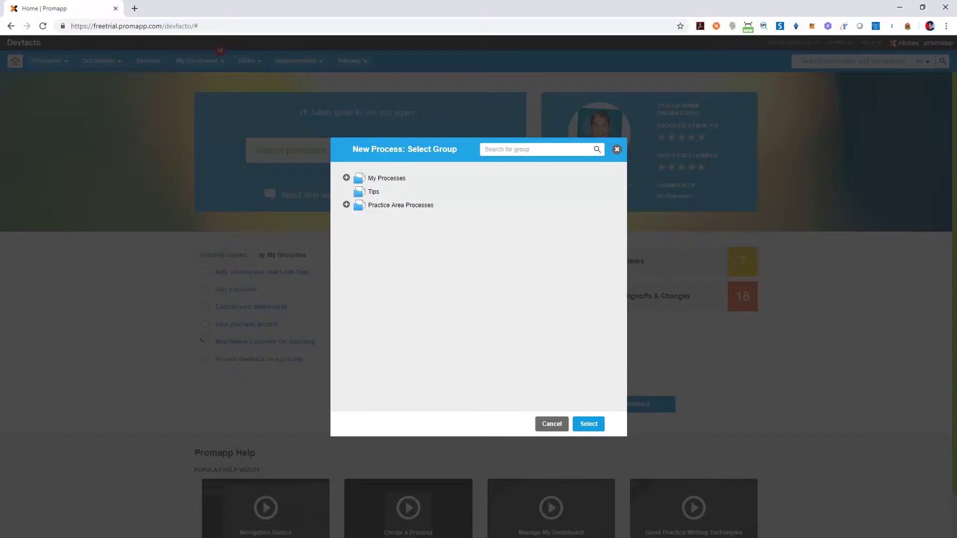
click(478, 178)
key(Return)
Create 'Create a New Process' with owner, expert, and objective 'Demonstrate how simple it is to create a new process in Promapp'.
text(Crea)
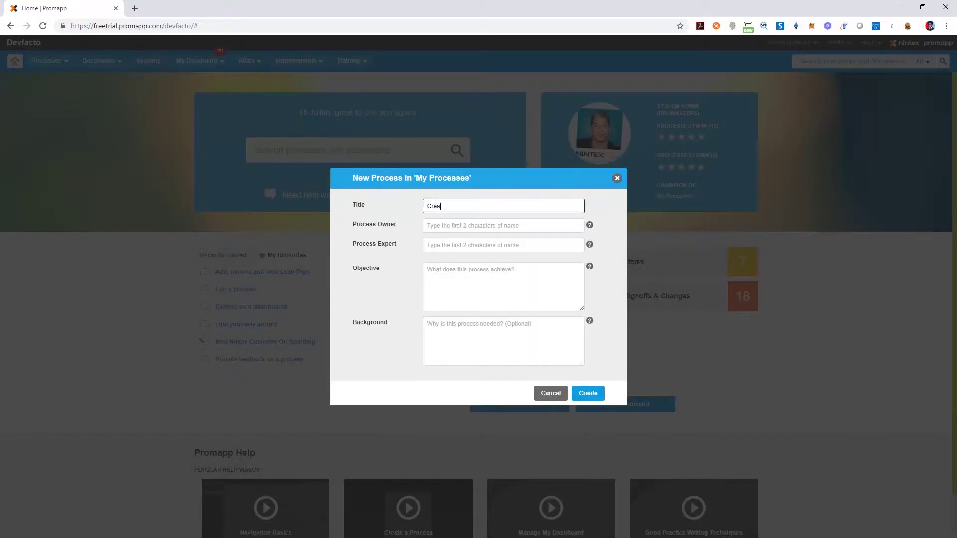
text(te a New Process)
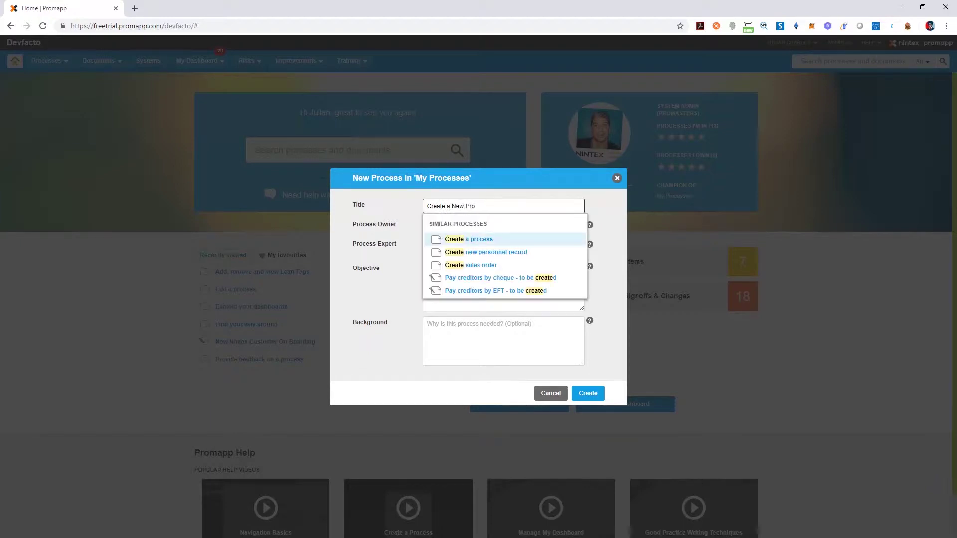
key(Tab)
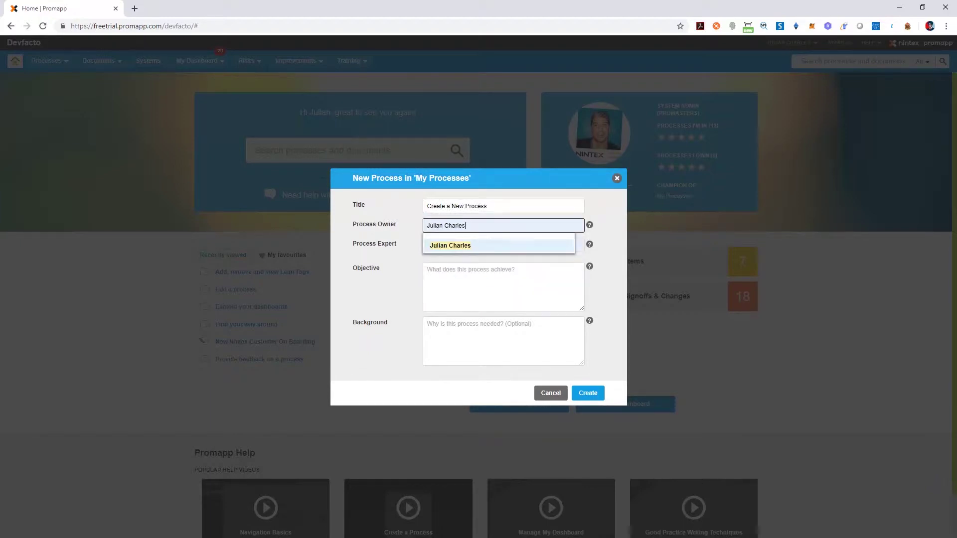
key(Tab)
text(Da)
key(Return)
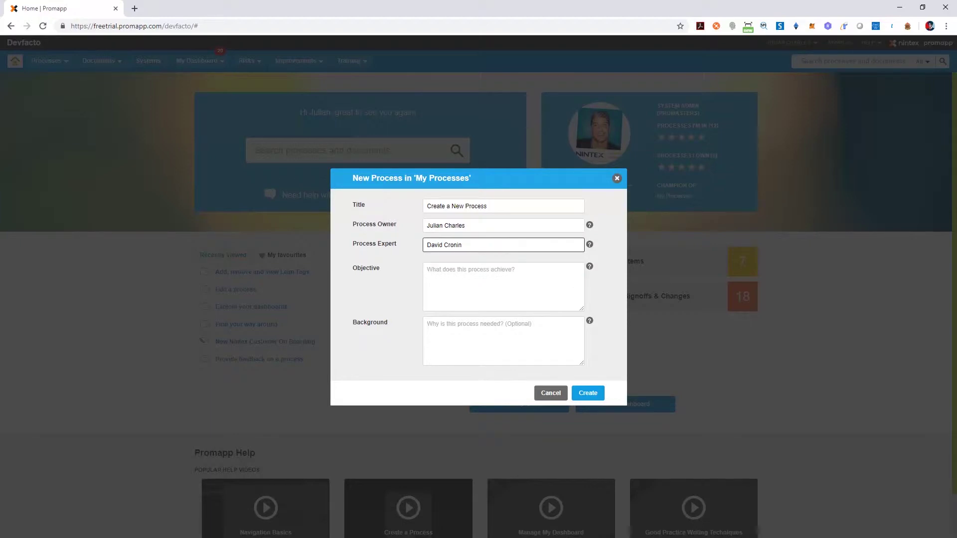
click(429, 269)
text(Demonstrate how simple it is)
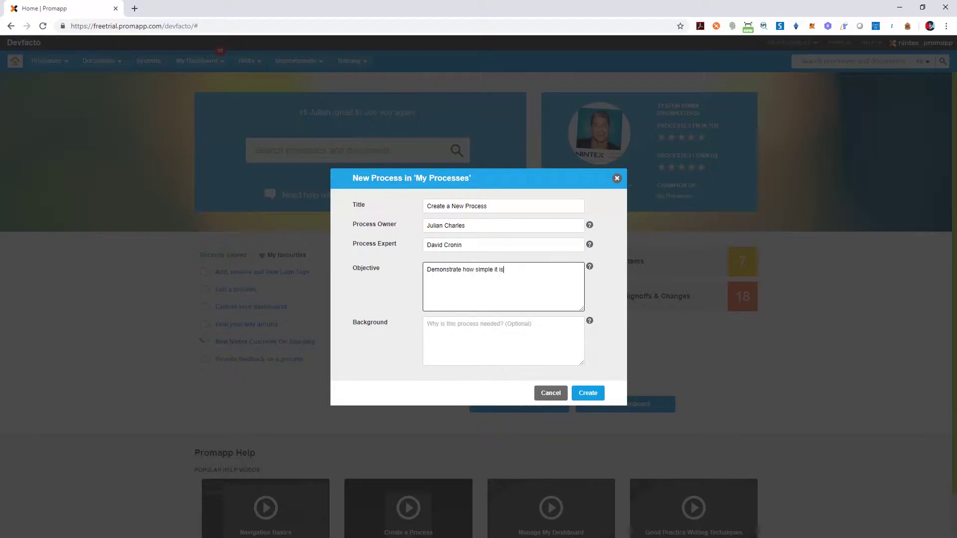
text( to create a new process in Promapp)
click(429, 324)
click(587, 393)
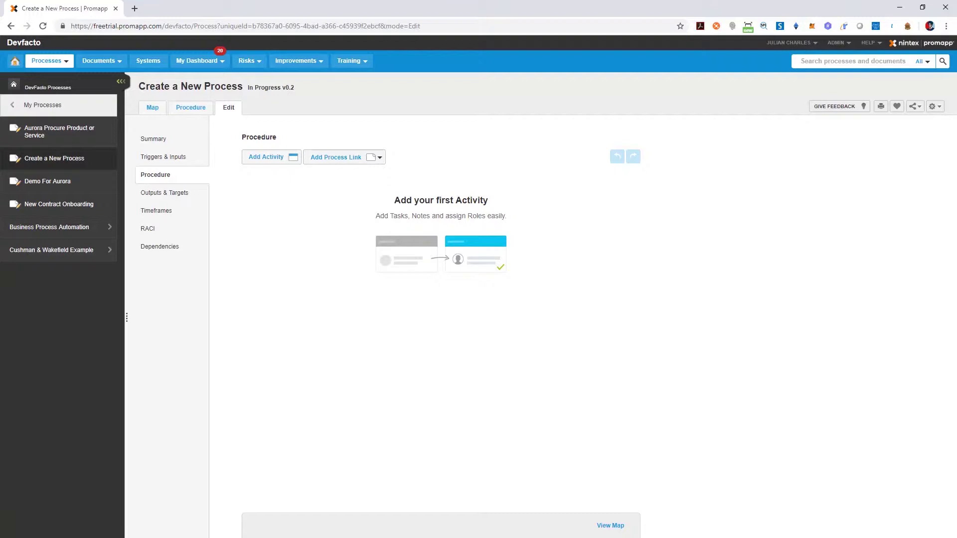
Save activity 1.0 'Select 'Create a New Process' from the Processes menu' with the Customer role.
click(266, 157)
text(Select 'Create a New Process' from the Processes menu)
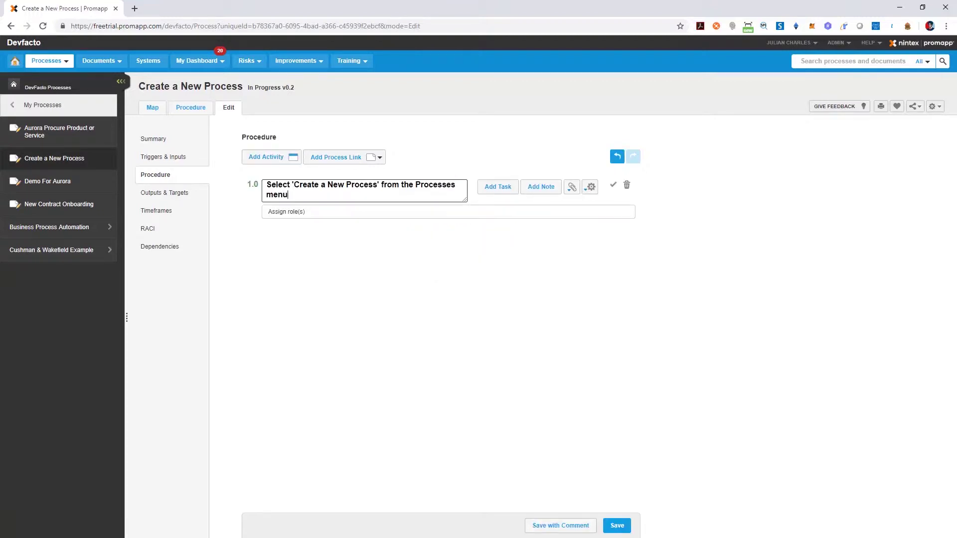
click(299, 212)
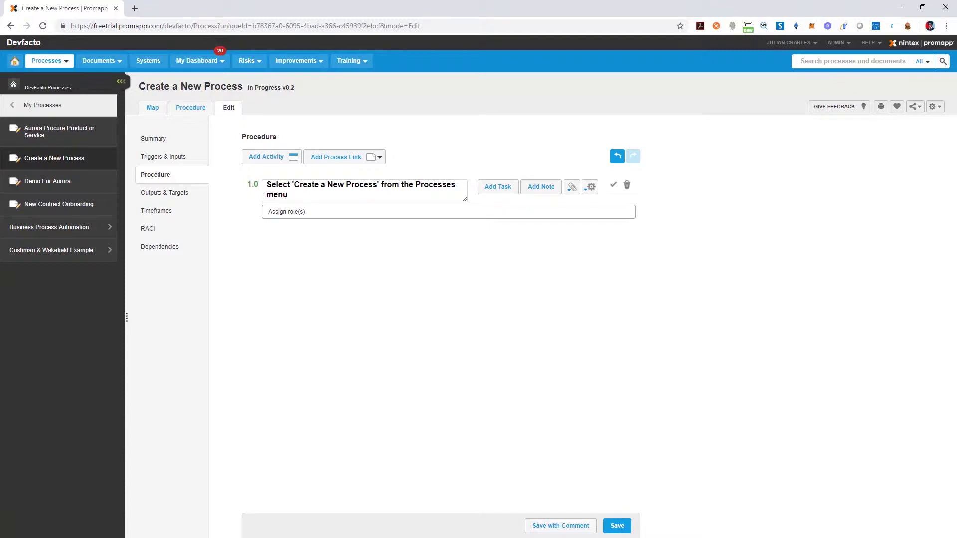
text(Custom)
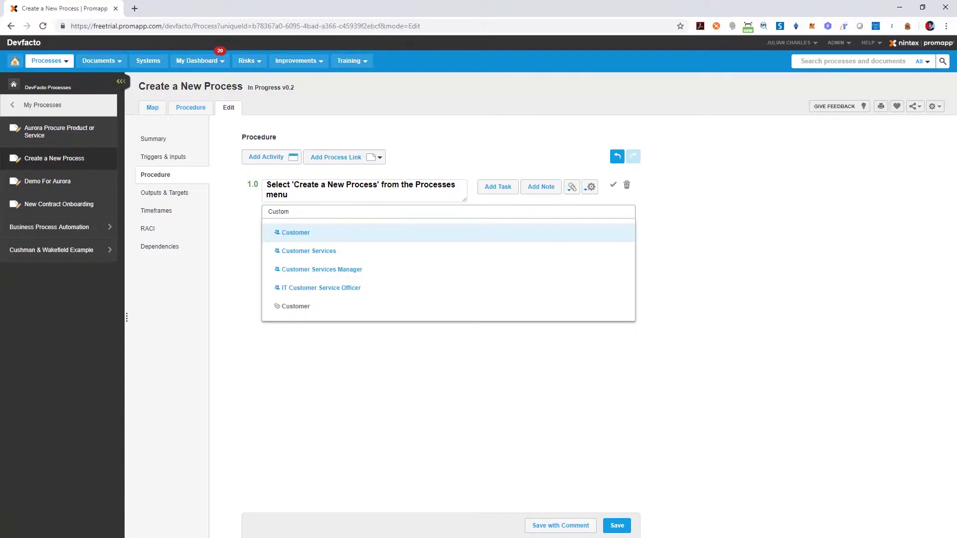
key(Return)
click(617, 525)
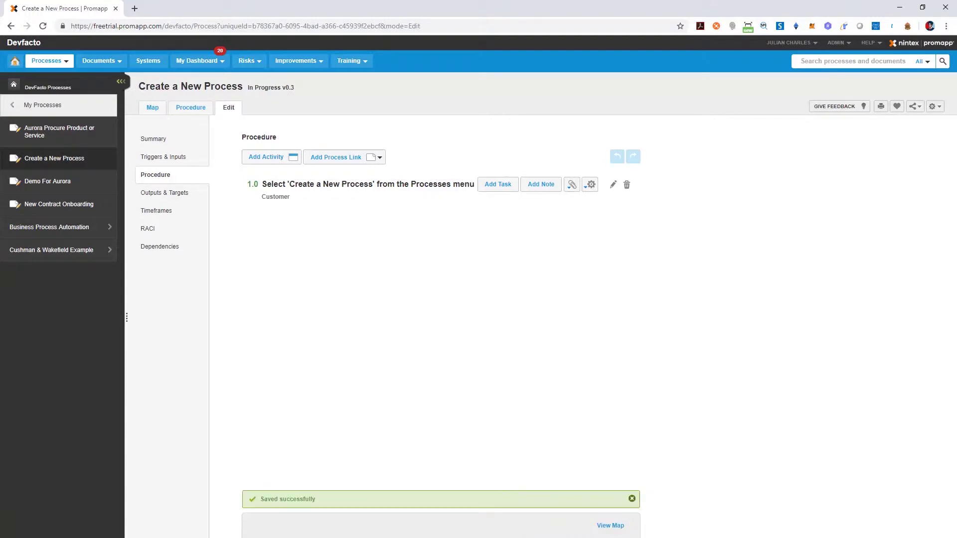
click(611, 525)
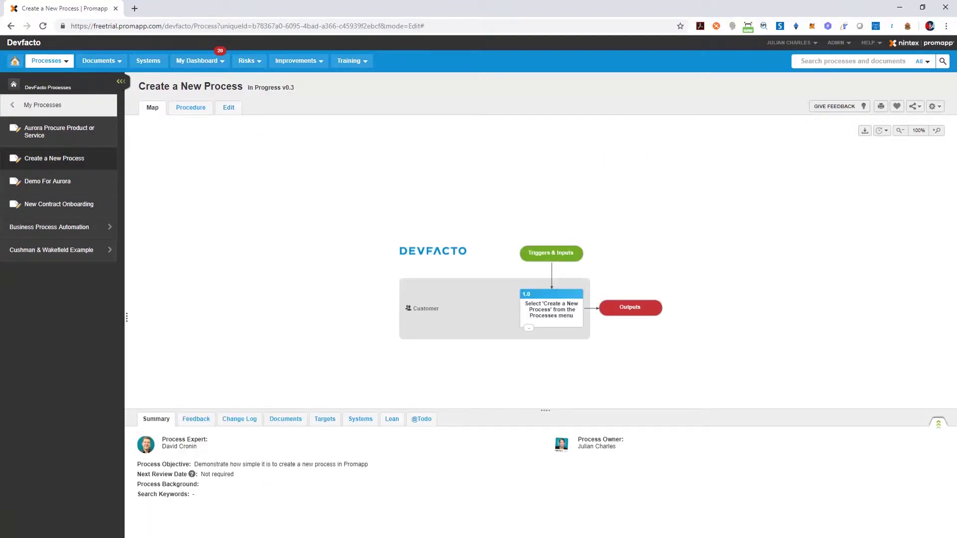
click(551, 309)
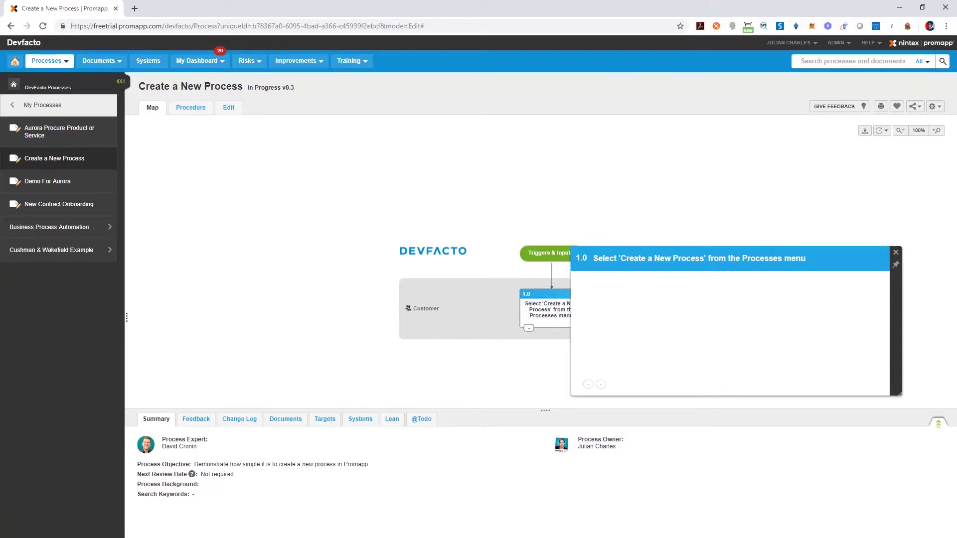
click(896, 252)
click(228, 107)
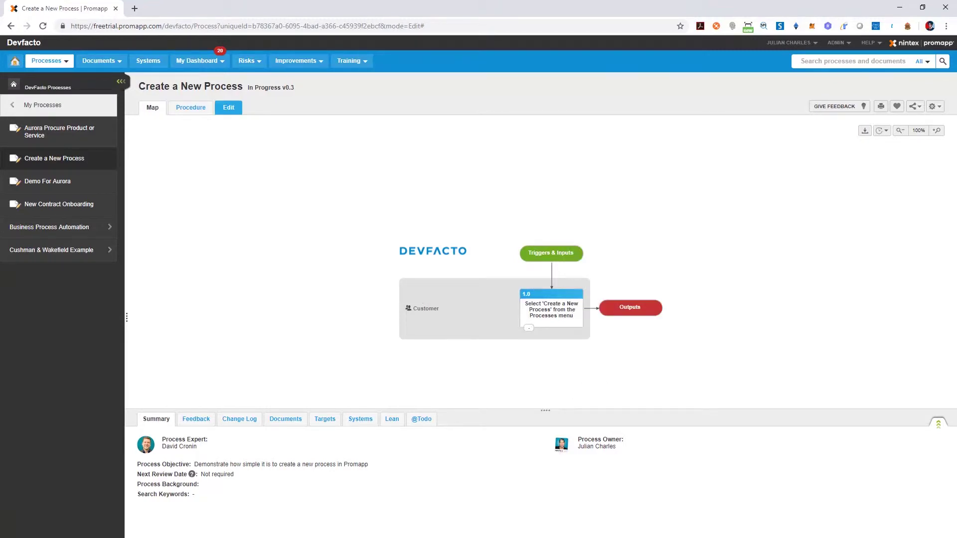
Upload CreateProcess.png as an image attachment on activity 1.0.
click(572, 185)
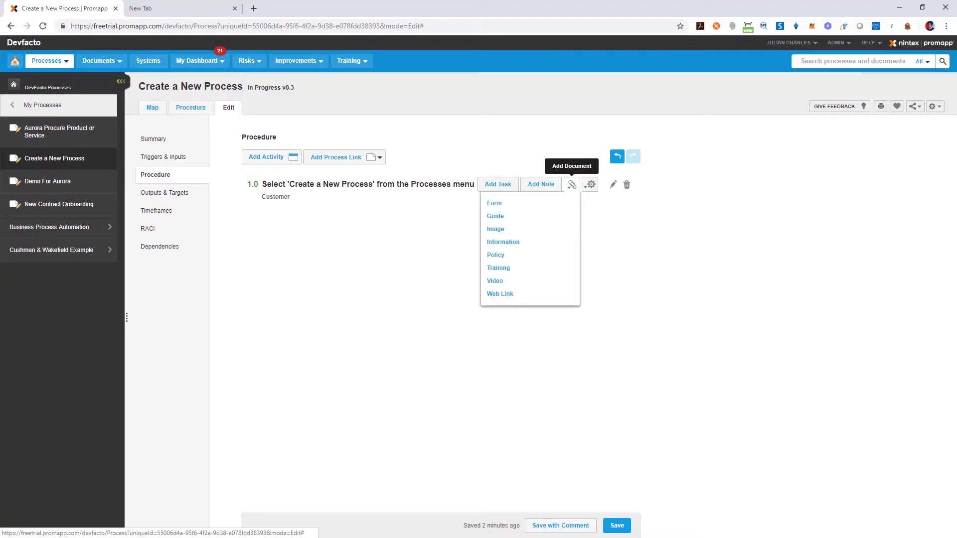
click(496, 229)
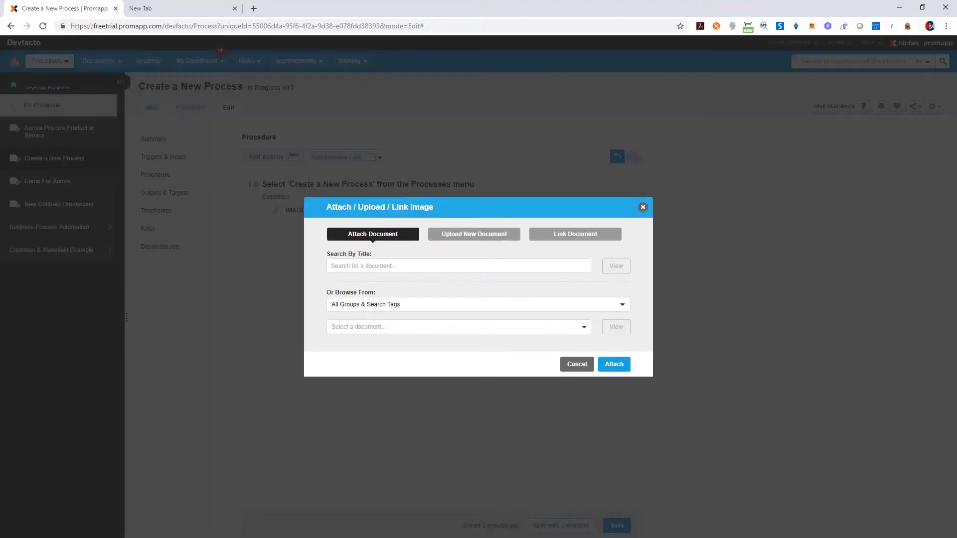
click(474, 234)
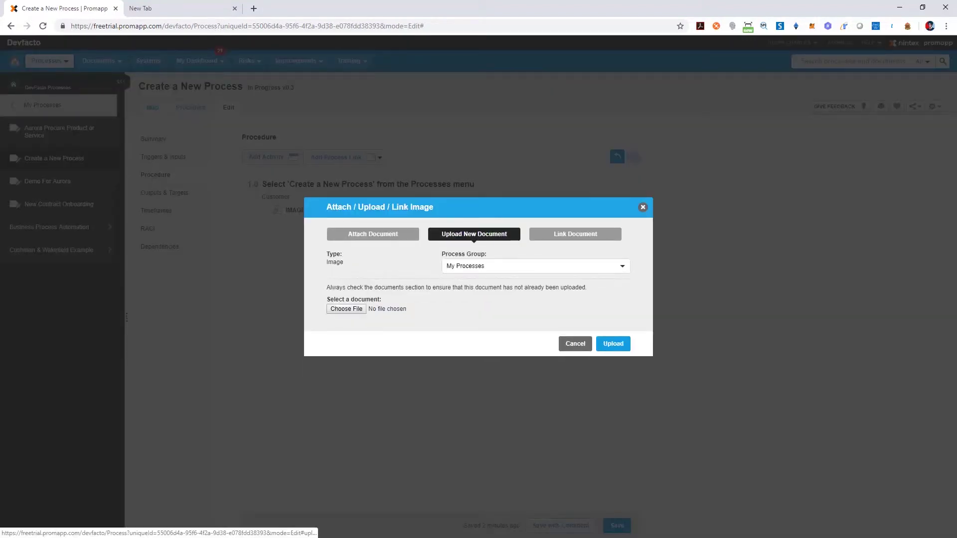
click(346, 308)
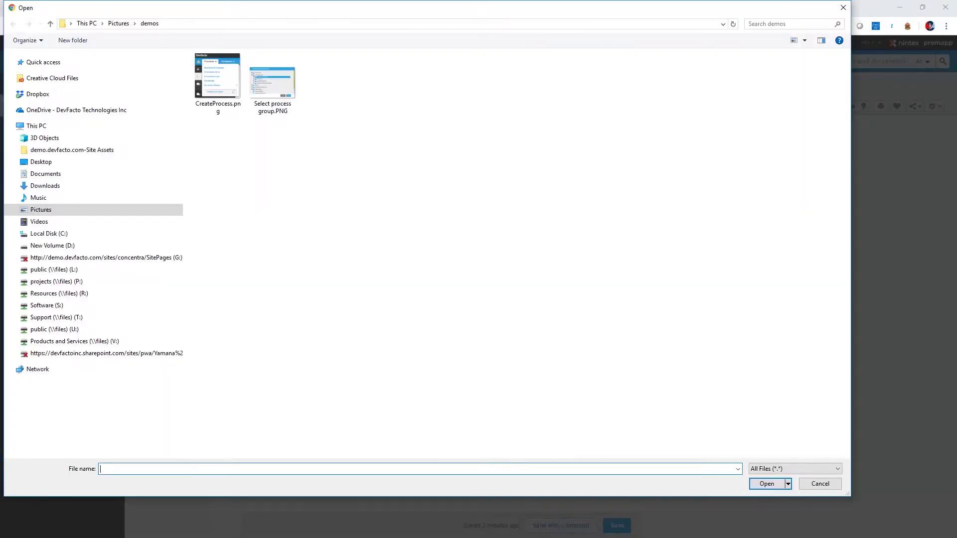
click(217, 75)
click(767, 484)
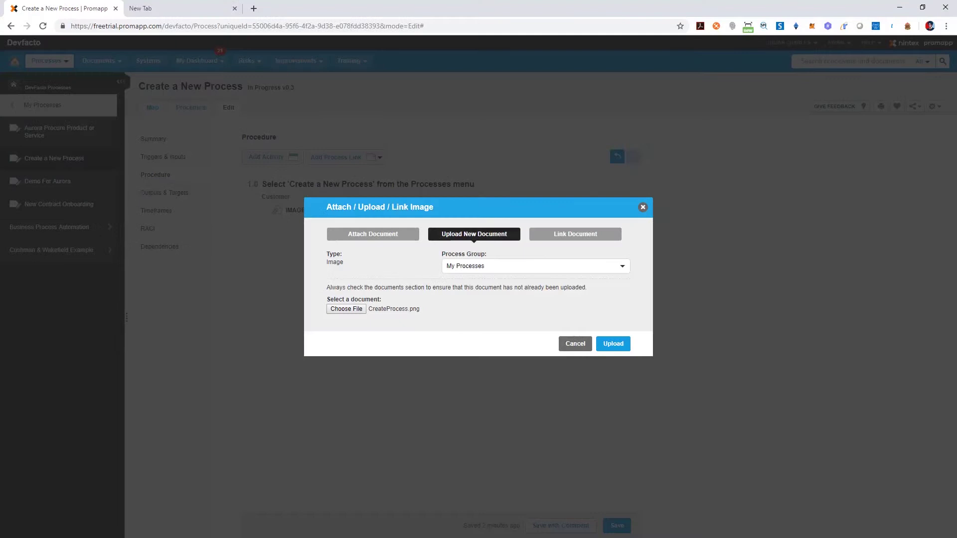
click(613, 343)
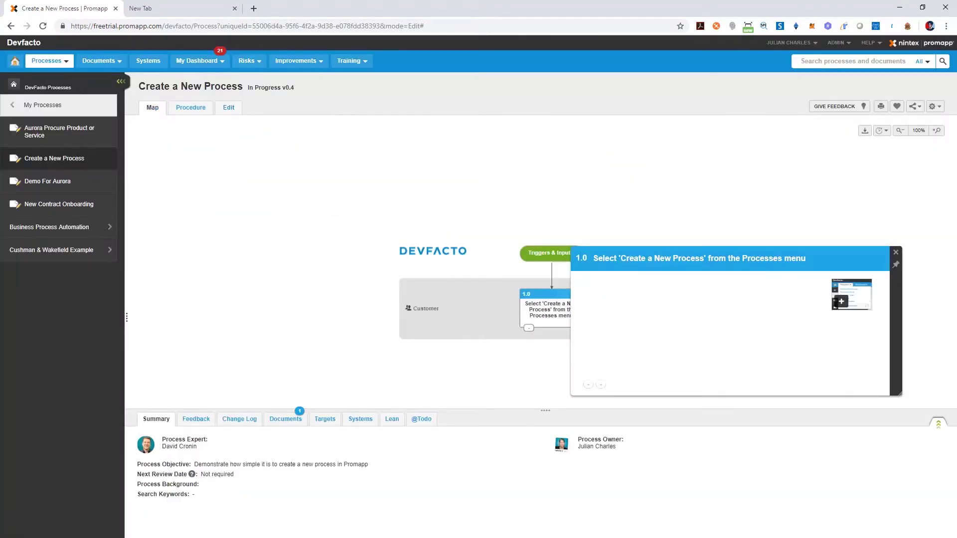
Preview the image at full size, then list the process's documents.
click(842, 301)
click(549, 216)
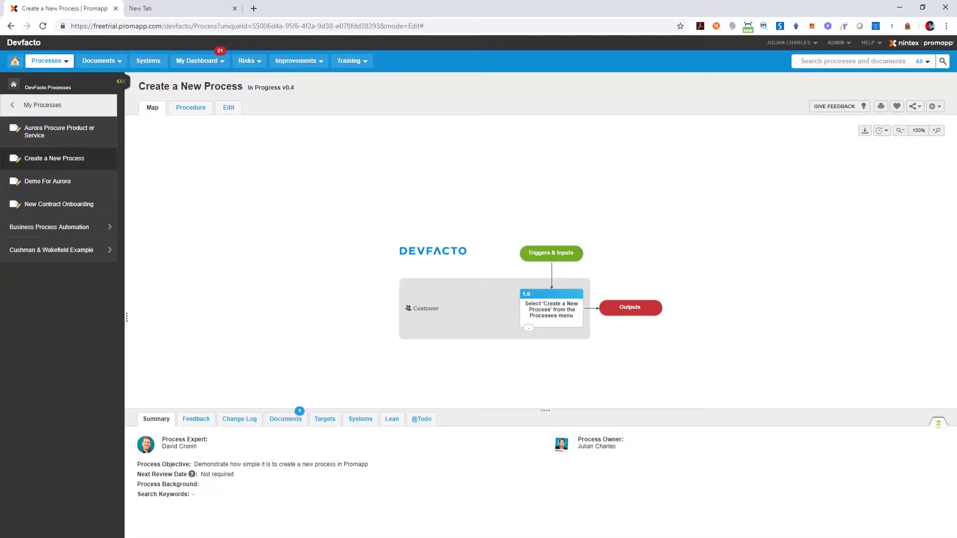
click(285, 419)
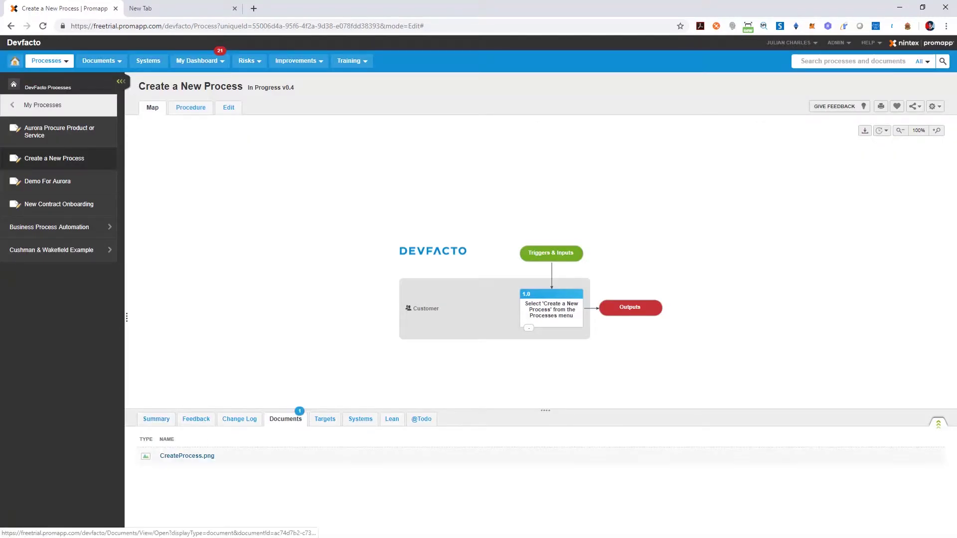
Add activity 2.0 'Select a Process Group for the process to belong to' for Customer.
click(228, 108)
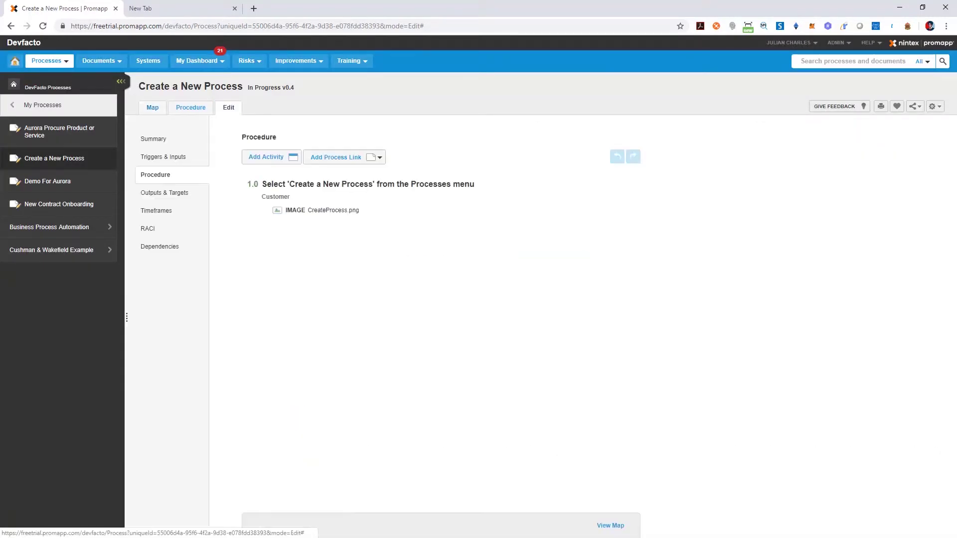
click(266, 157)
text(Select a Process Group for the process to belong to)
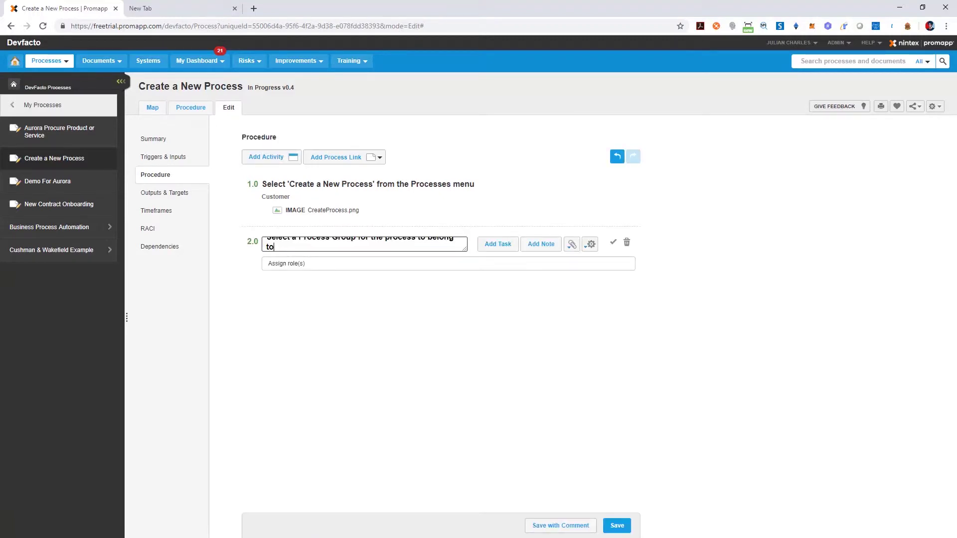
key(Tab)
text(Custome)
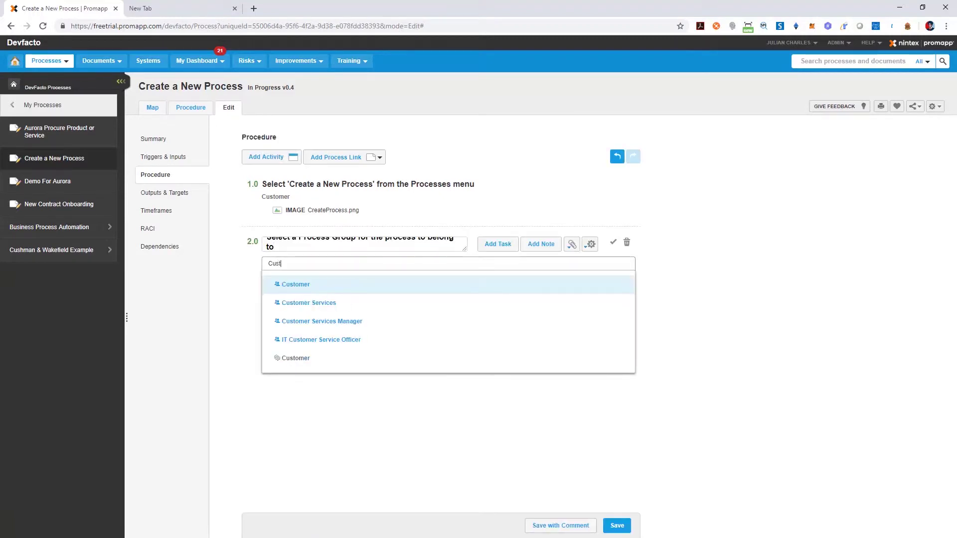
key(Return)
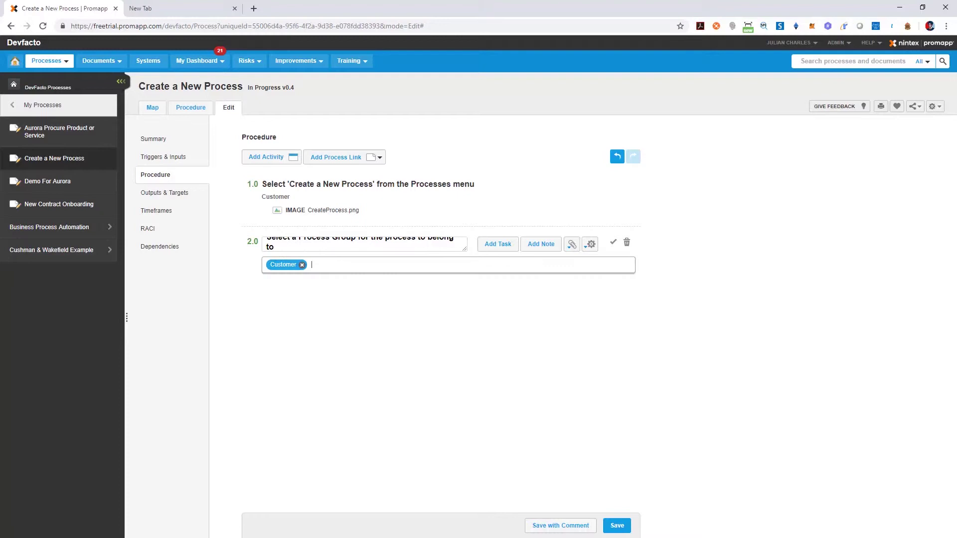
Upload SelectProcessGroup.png as an image on activity 2.0.
click(572, 244)
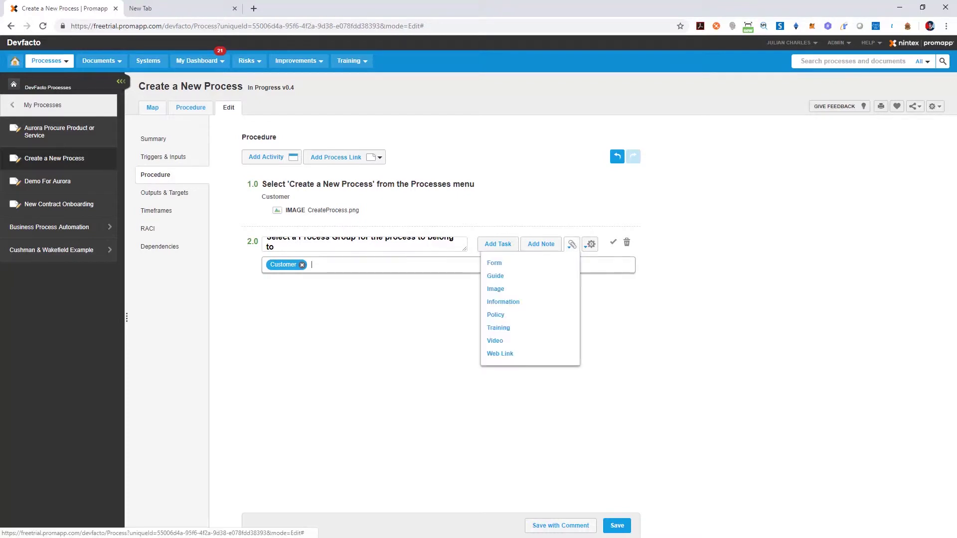
click(495, 289)
click(475, 234)
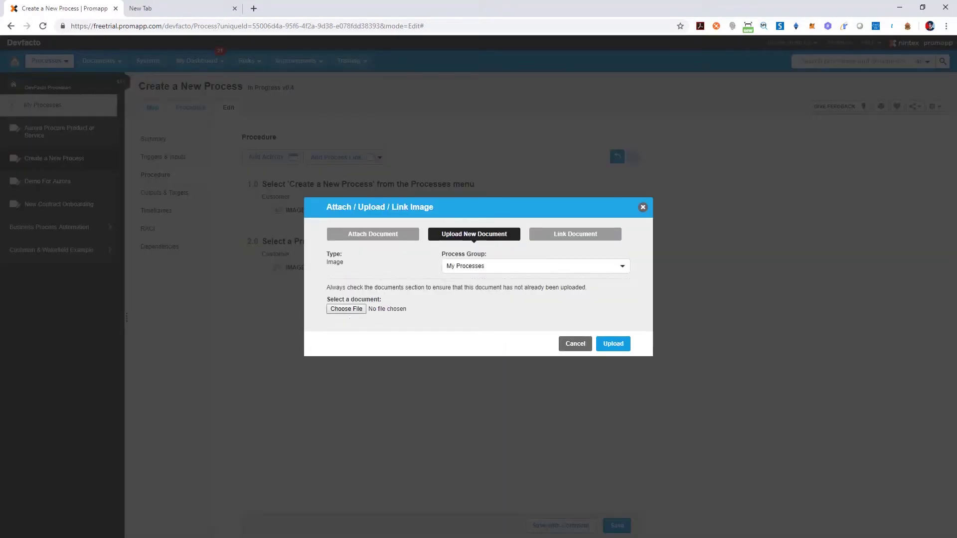
click(347, 309)
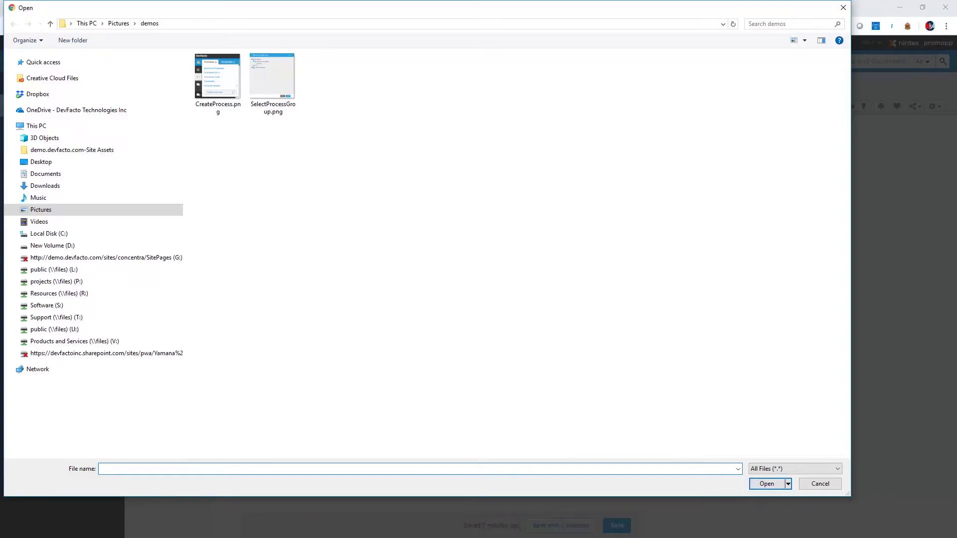
click(272, 76)
click(767, 484)
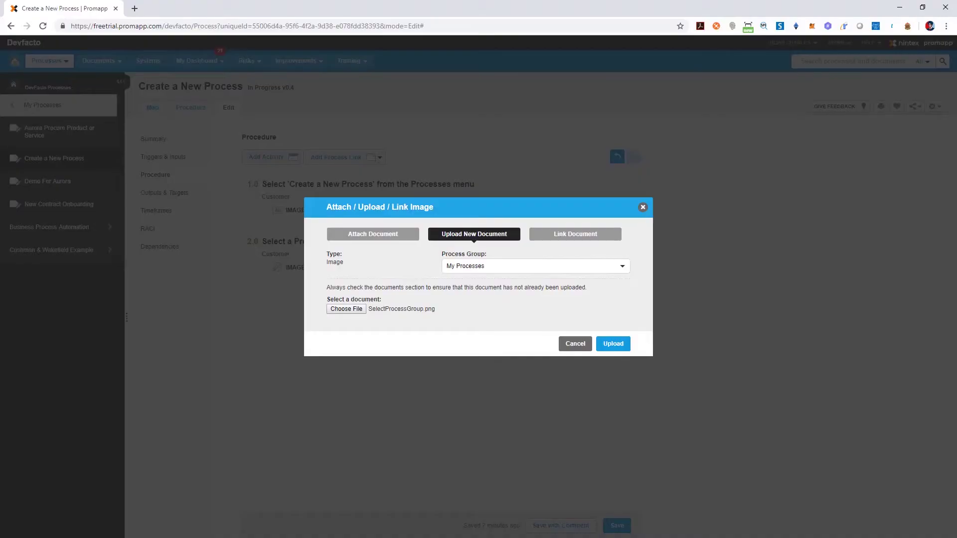
click(613, 344)
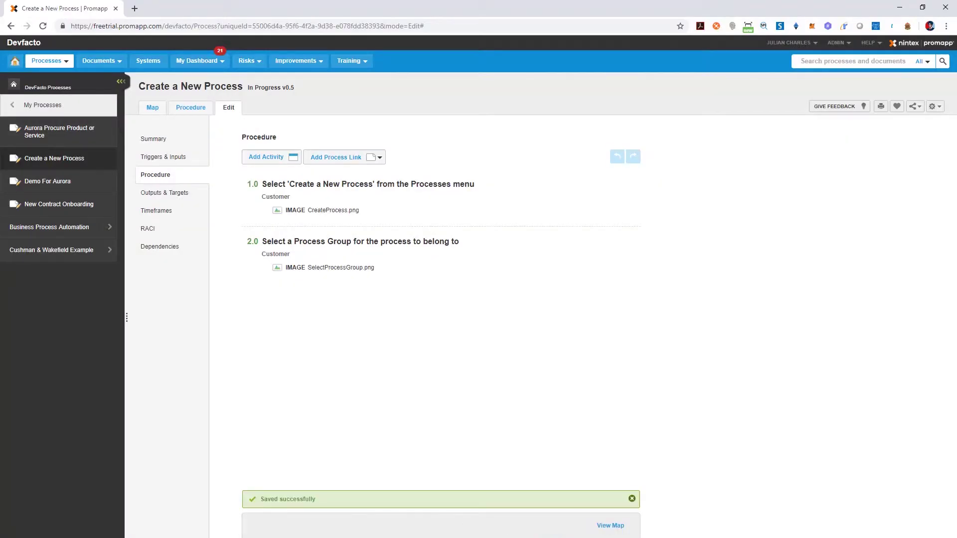
Add activity 3.0 'Complete the Process Summary Form' with the Customer role.
click(266, 157)
text(Complete the Process Summary Form)
key(Tab)
text(Cus)
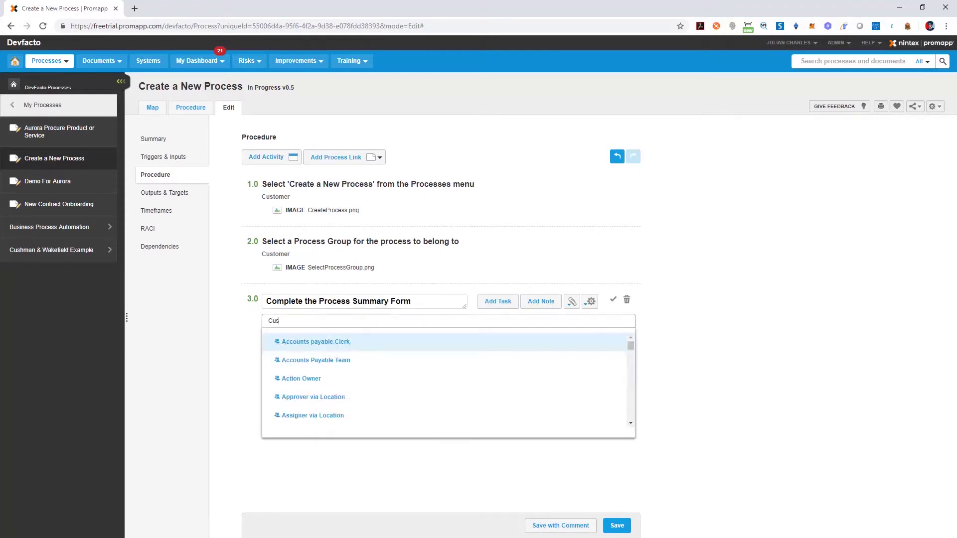
text(tomer)
key(Return)
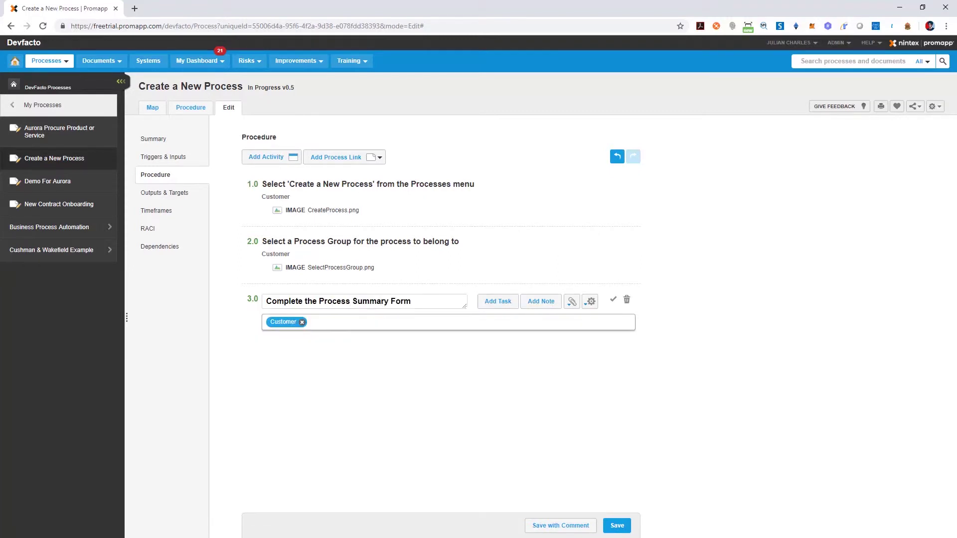
Add task a 'Start your process with a verb' under activity 3.0.
key(Return)
text(Start your process with a verb)
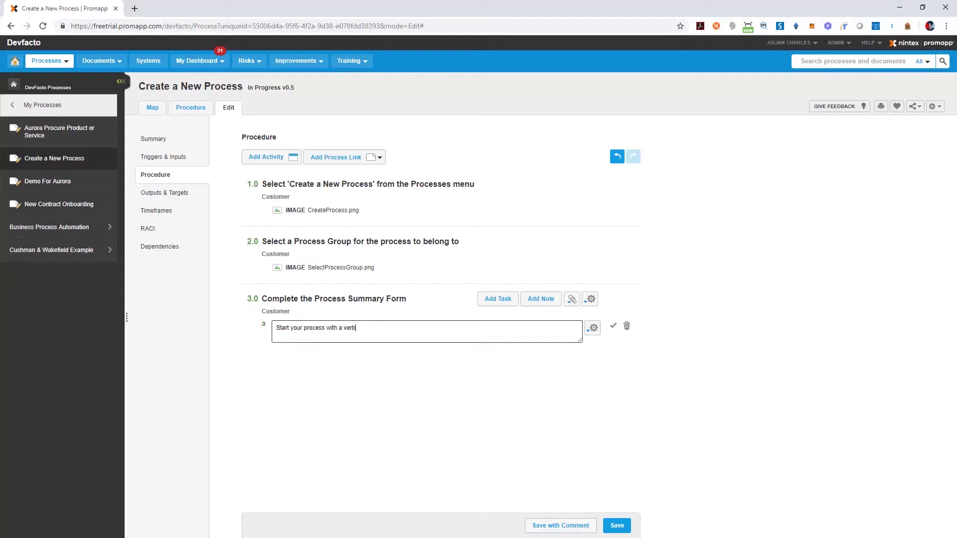
click(614, 326)
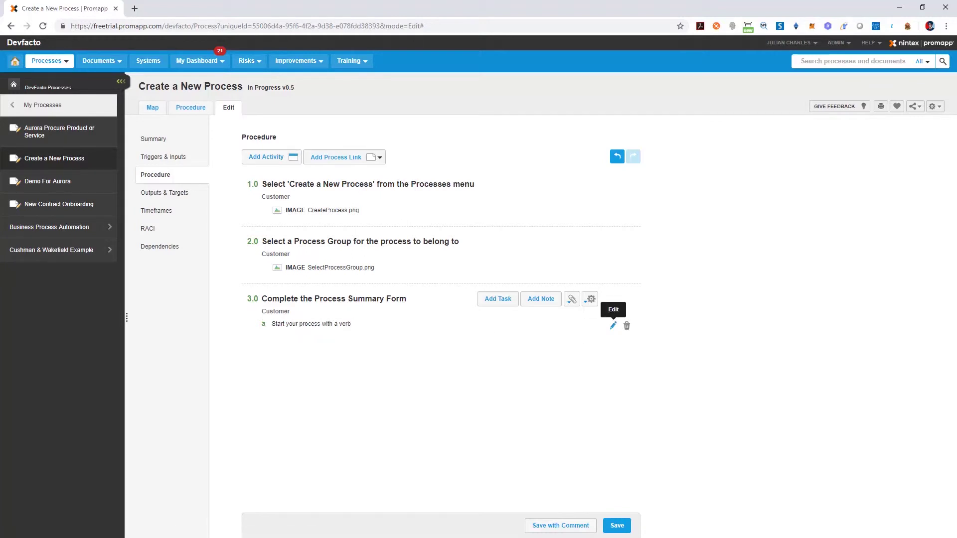
Add and save the note 'Who should be the process owner?' with its explanation.
click(541, 298)
text(Who should be the process owner?)
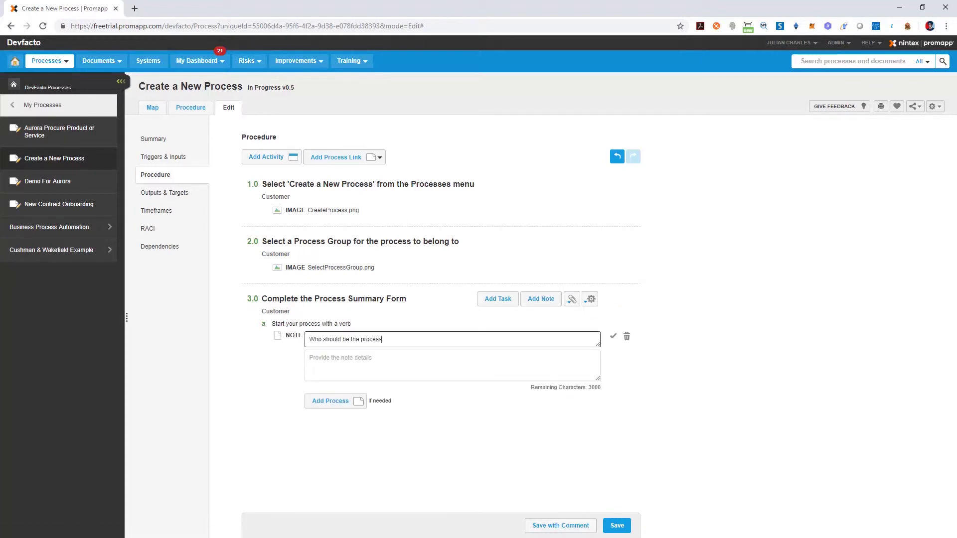
key(Tab)
text(Choose the person who will be respo)
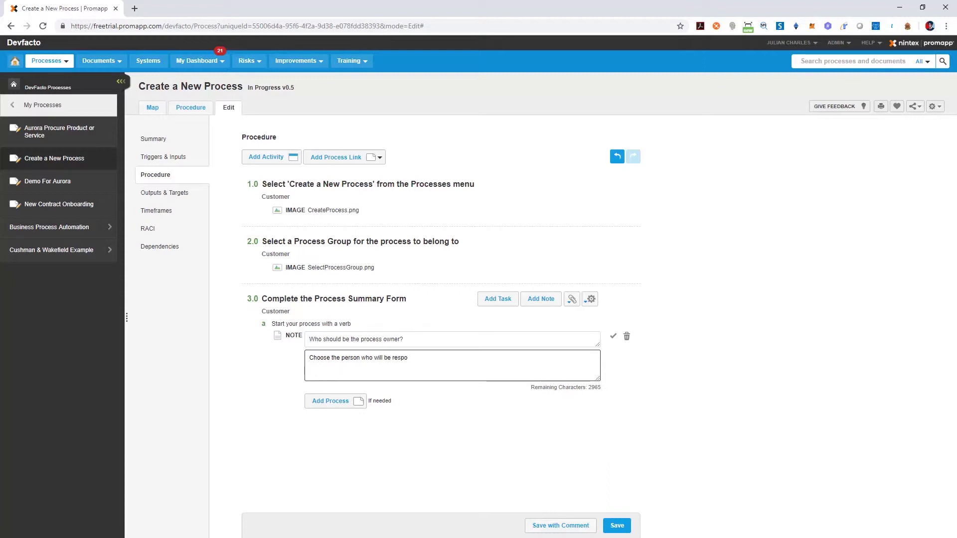
text(nsible for the quality of the process and who wi)
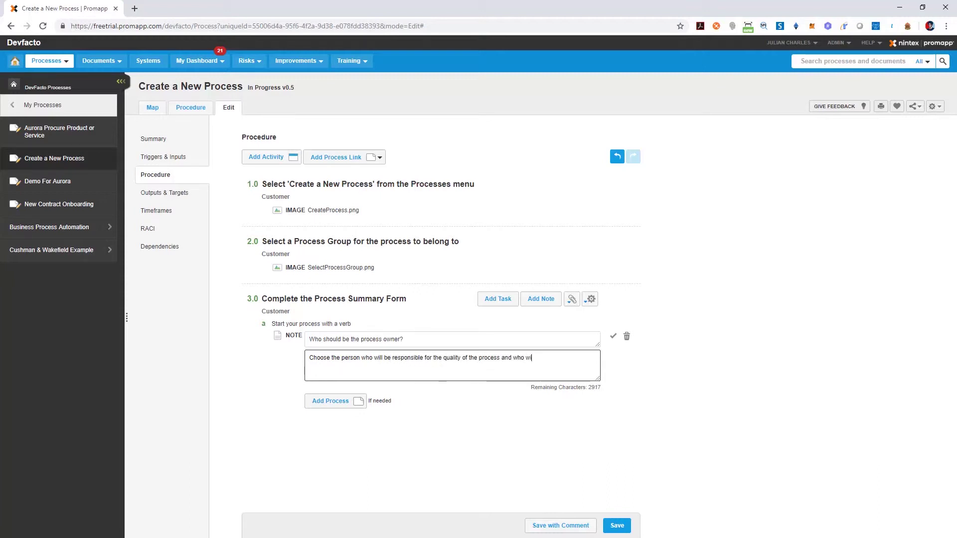
text(ll approve any changes. Only the process owner,)
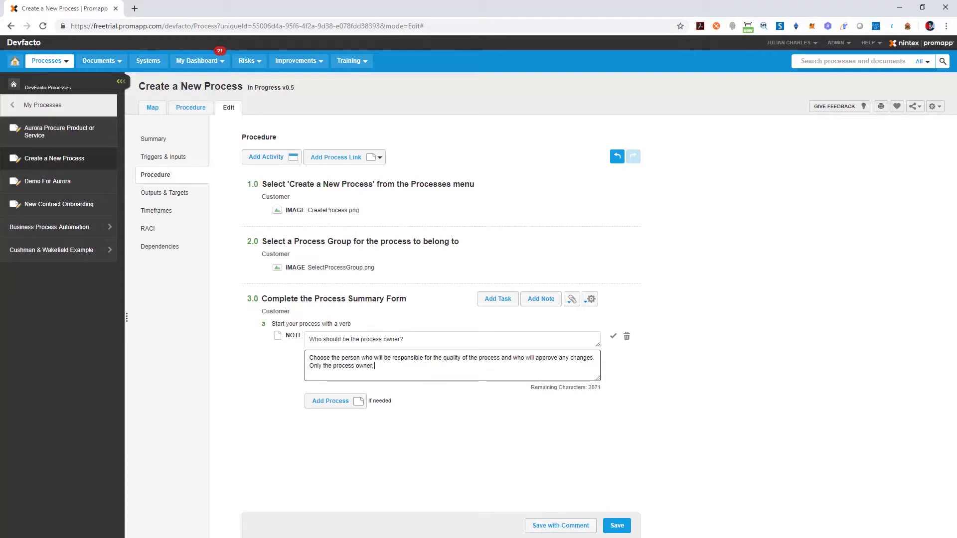
text( expert and Promaster(s) can edit this process.)
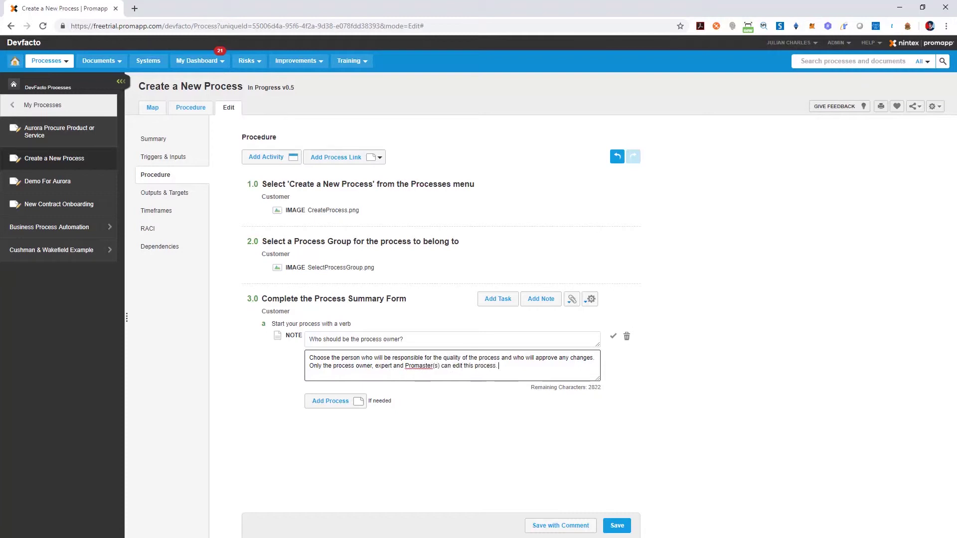
click(613, 336)
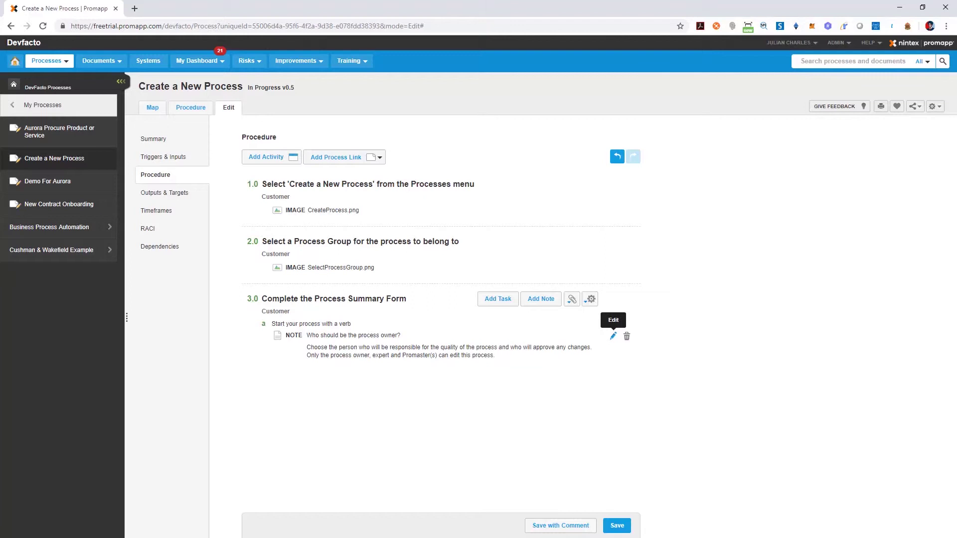
Add a second note 'Who should be the process expert?' with its explanation.
click(541, 299)
text(Who should be the process exper)
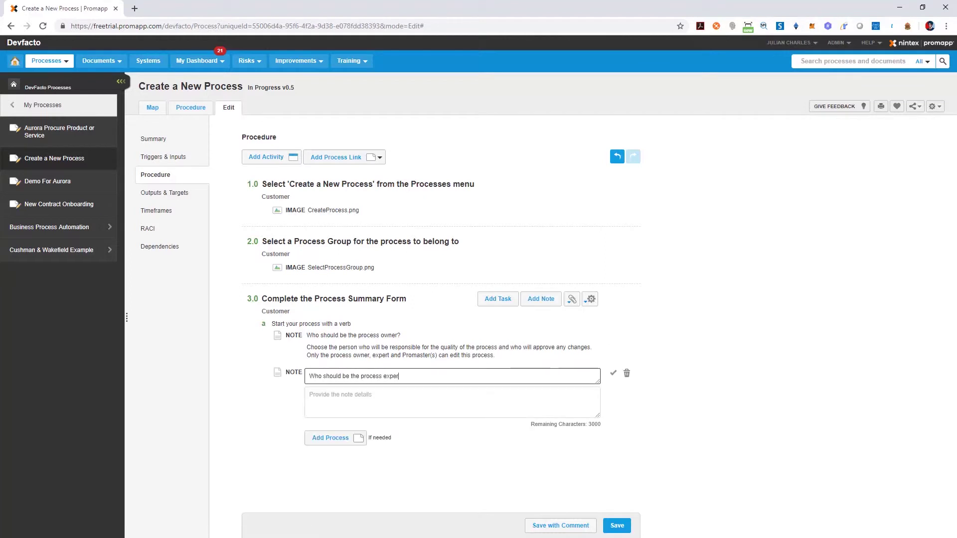
text(t?)
key(Tab)
text(Choose someone who uses the process on a day-to-)
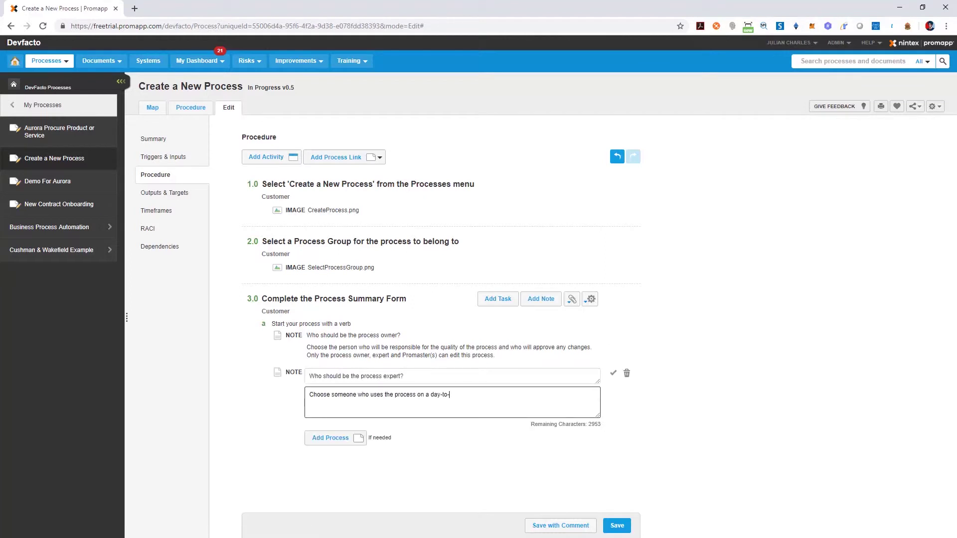
text(day basis and who will do the majority of edits to the process. Only the process owner)
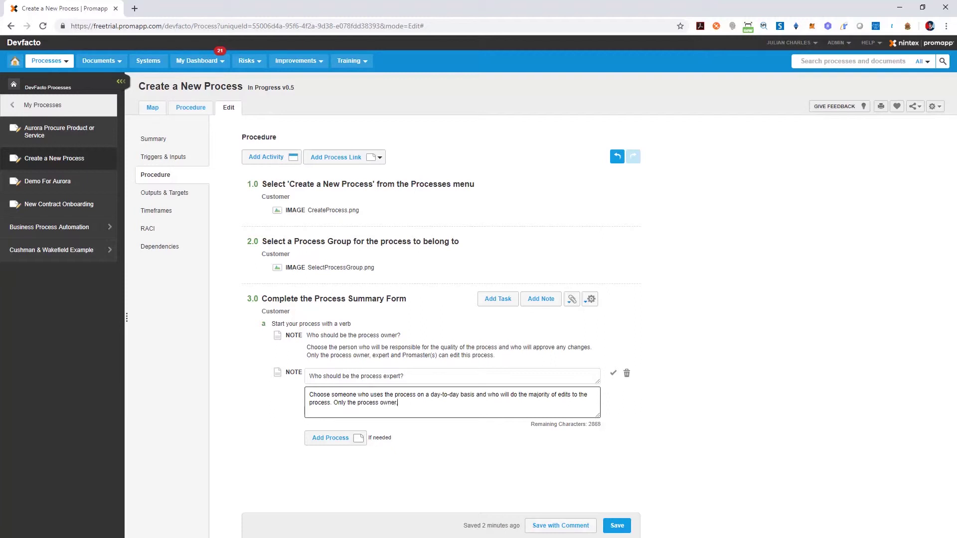
text(, expert and Promaster(s) can edit this process.)
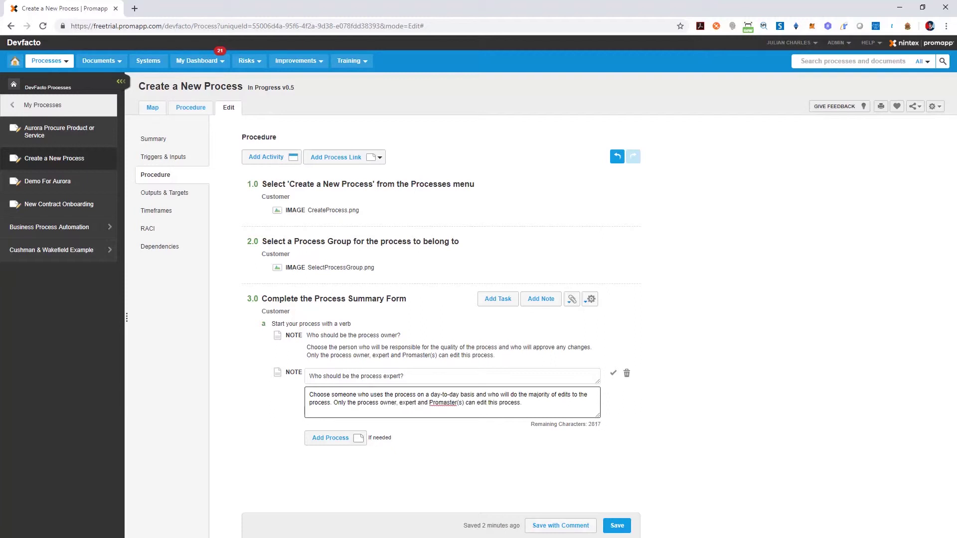
Save the expert note and add activity 4.0 'Write your process' for Customer.
click(613, 373)
click(271, 157)
text(Wr)
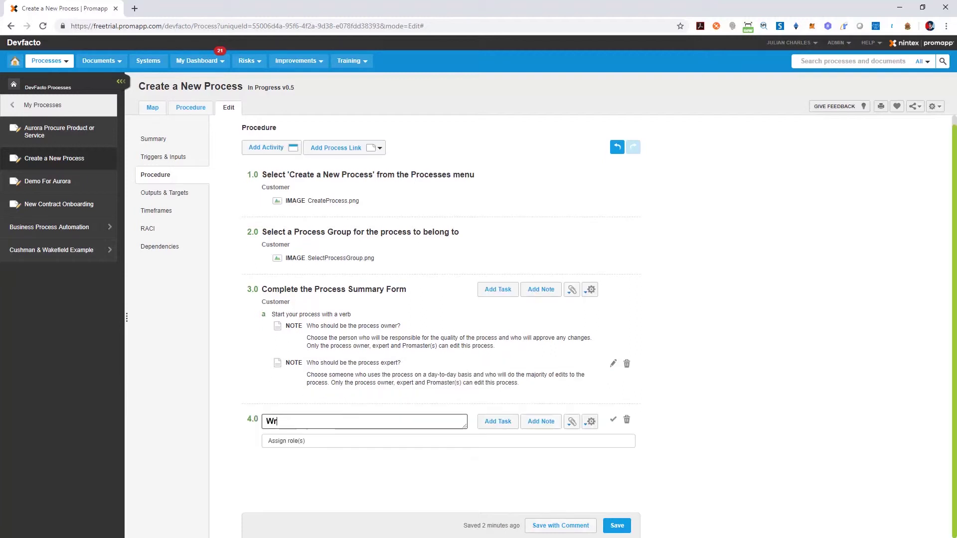
text(ite your process)
key(Tab)
key(Tab)
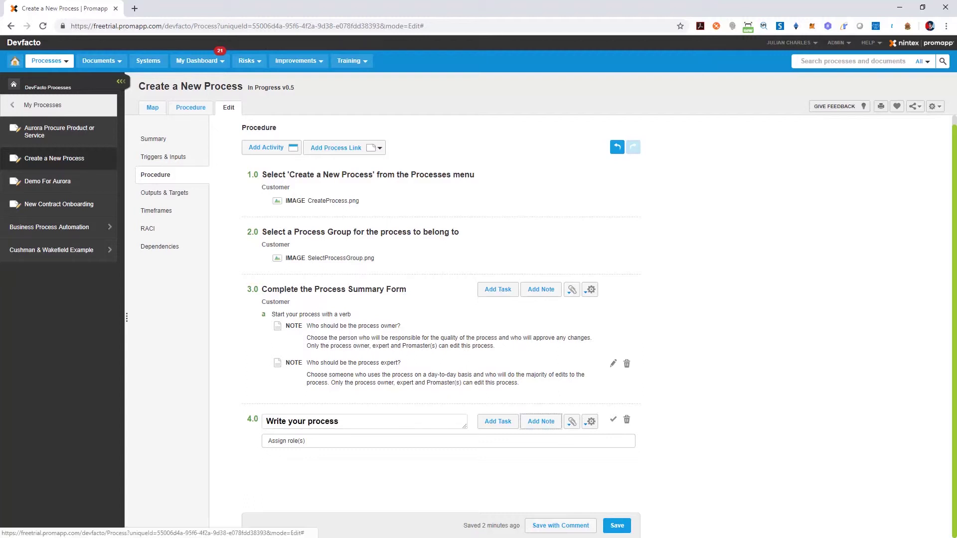
key(Tab)
text(Custom)
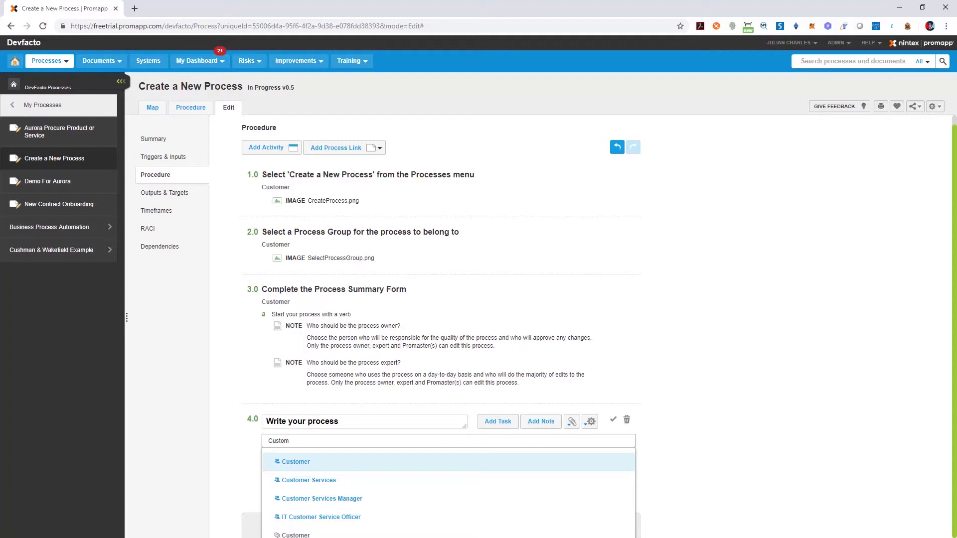
key(Return)
key(Return)
Add tasks a and b about writing understandable processes and checking writing techniques.
text(Write your proce)
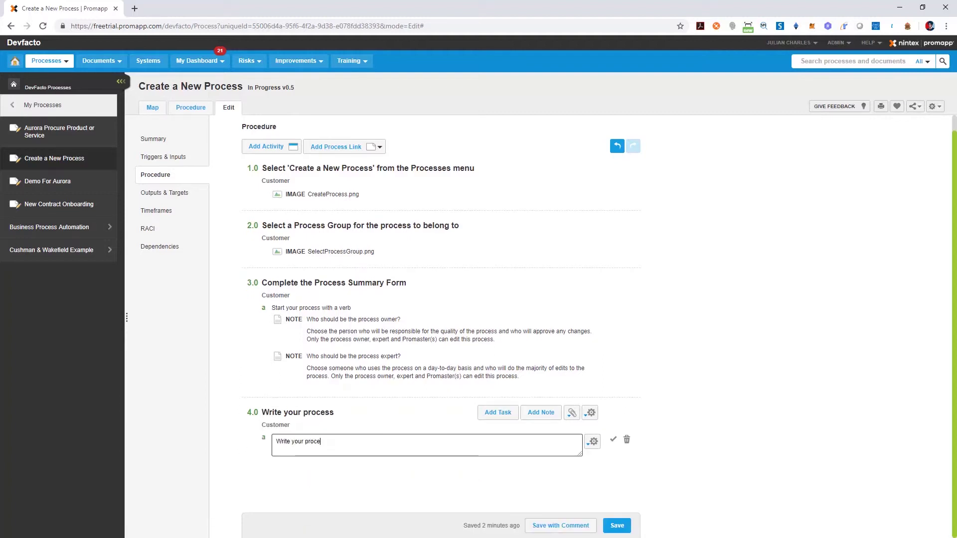
text(ss so it is quickly and easily understood byu)
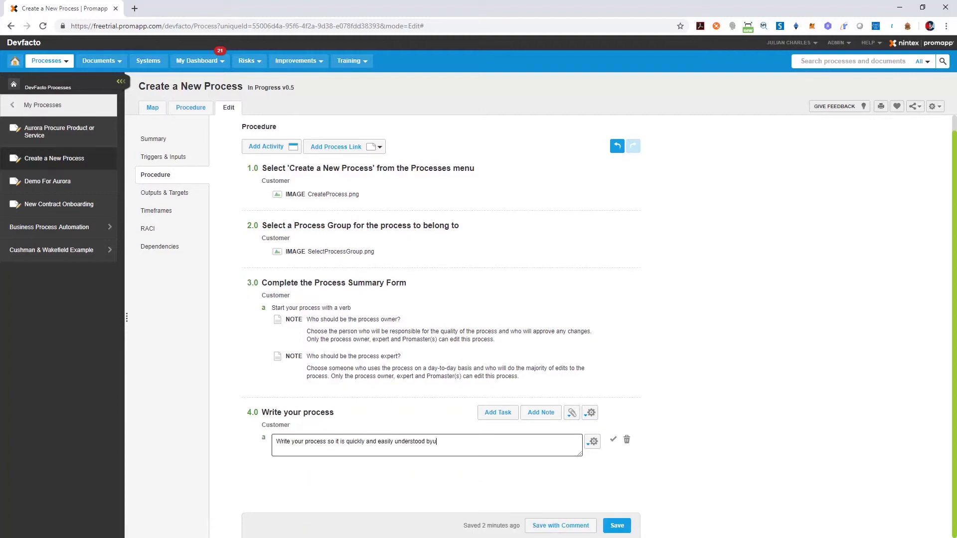
key(BackSpace)
text(those performing the process.)
key(Return)
text(Check ou)
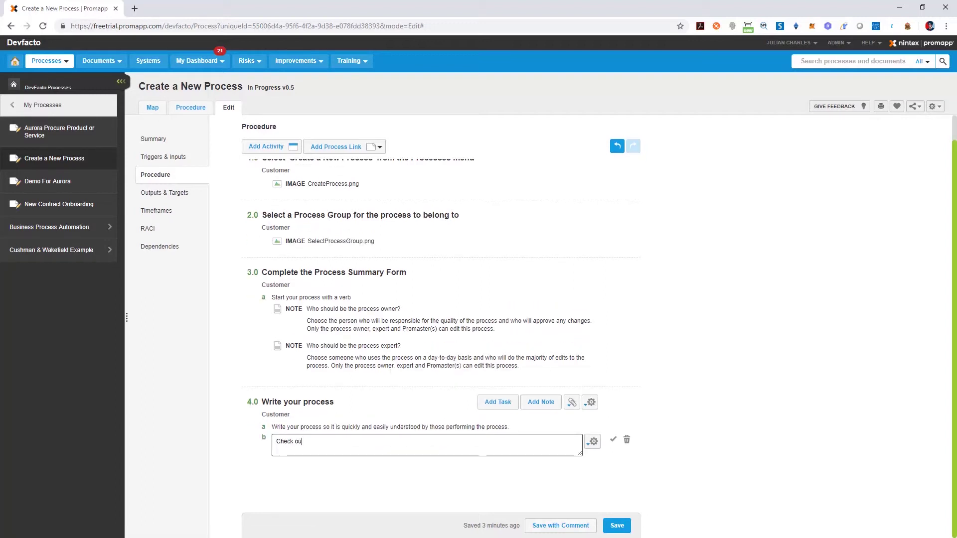
text(t these techniques for writing good processes.)
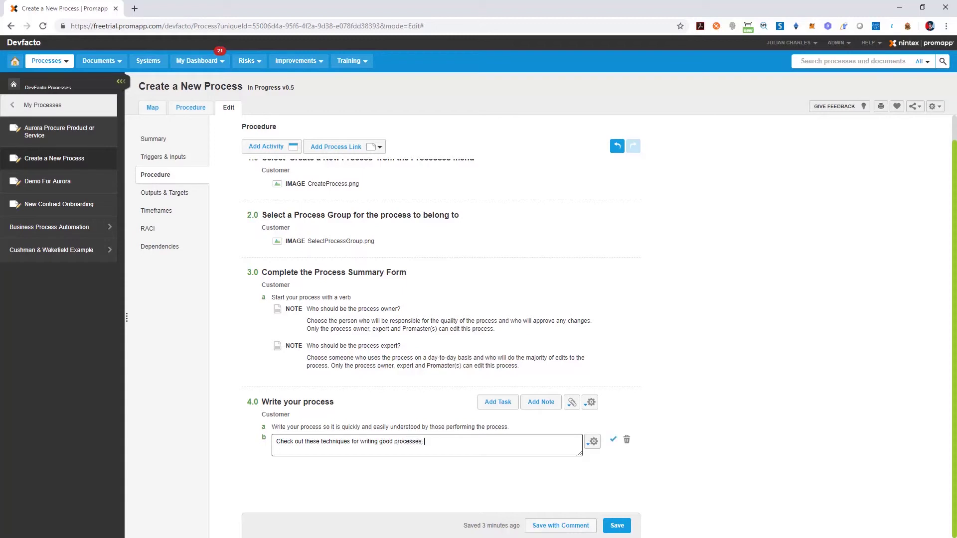
click(613, 439)
Attach the 'Good Process Writing Techniques' web link and name activity 5.0 'Publish your process'.
click(572, 417)
click(500, 526)
text(Go)
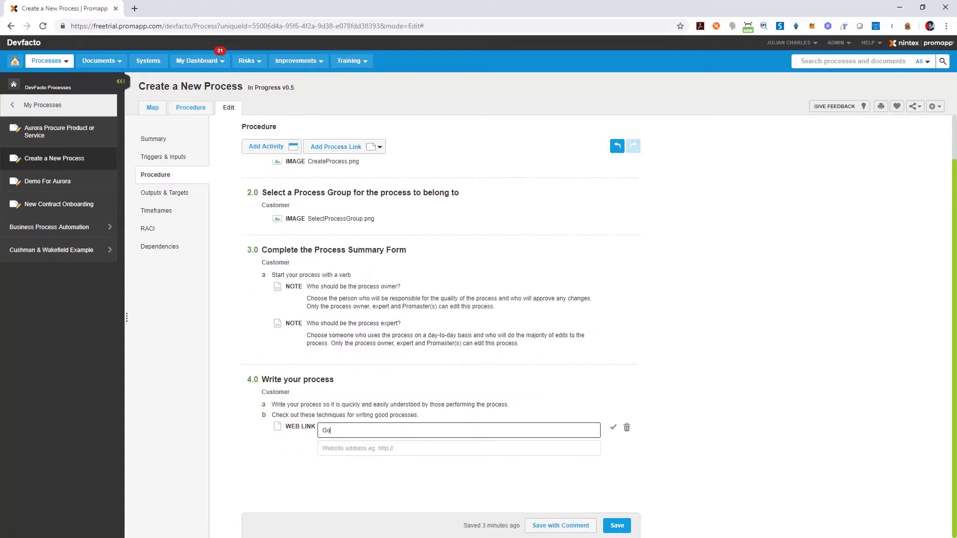
text(od Process Writing Techniques)
key(Tab)
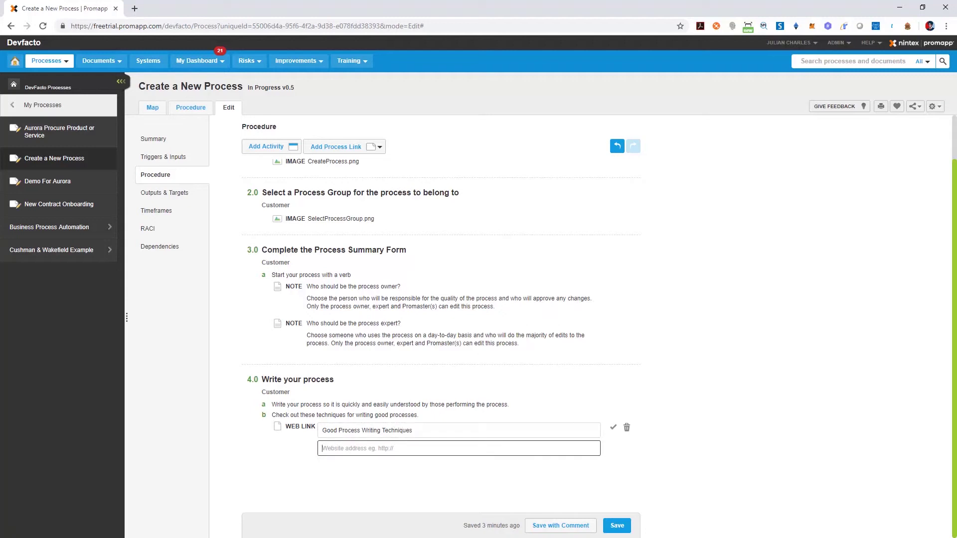
key(ctrl+v)
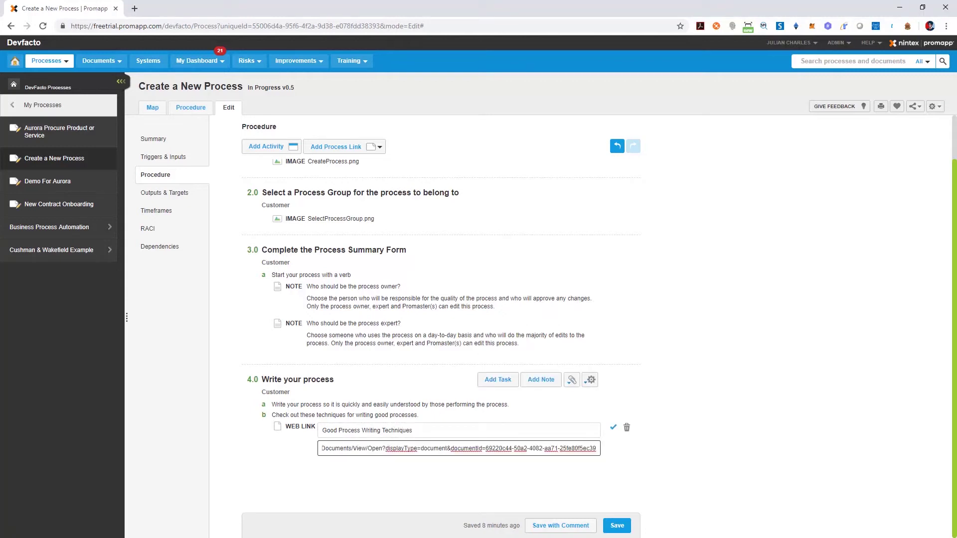
key(Return)
text(Publish your pr)
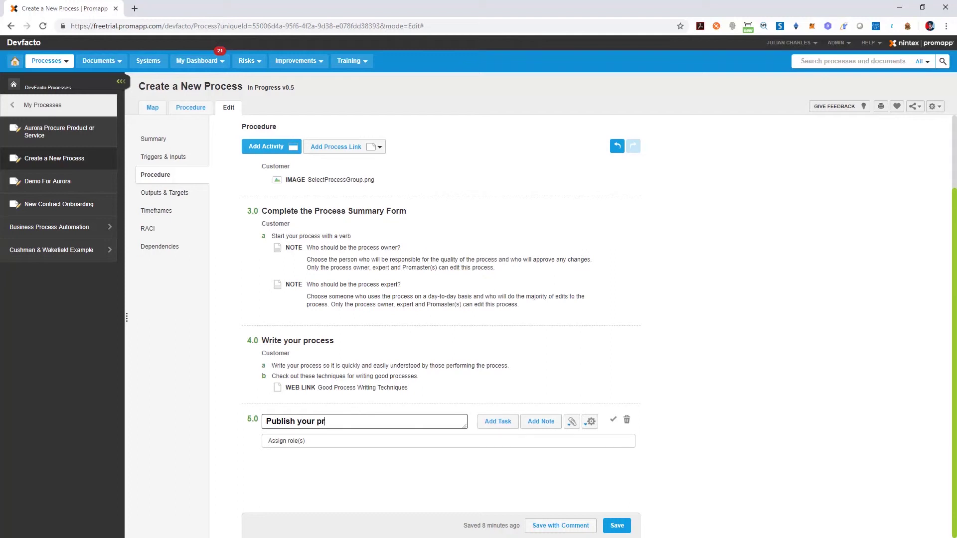
text(ocess)
Give activity 5.0 the Customer role and task 'Under the Summary tab, change Process State to Published'.
key(Tab)
text(Custom)
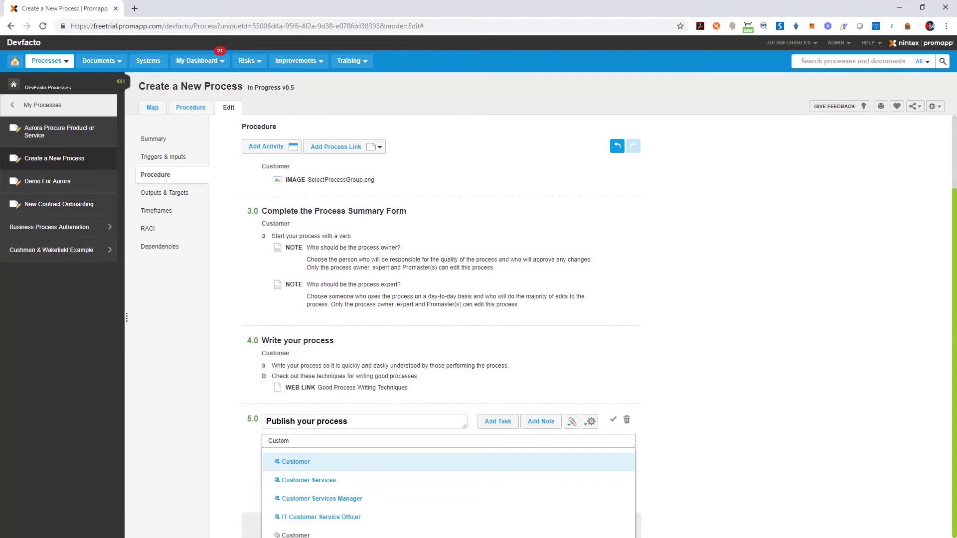
key(Return)
key(Return)
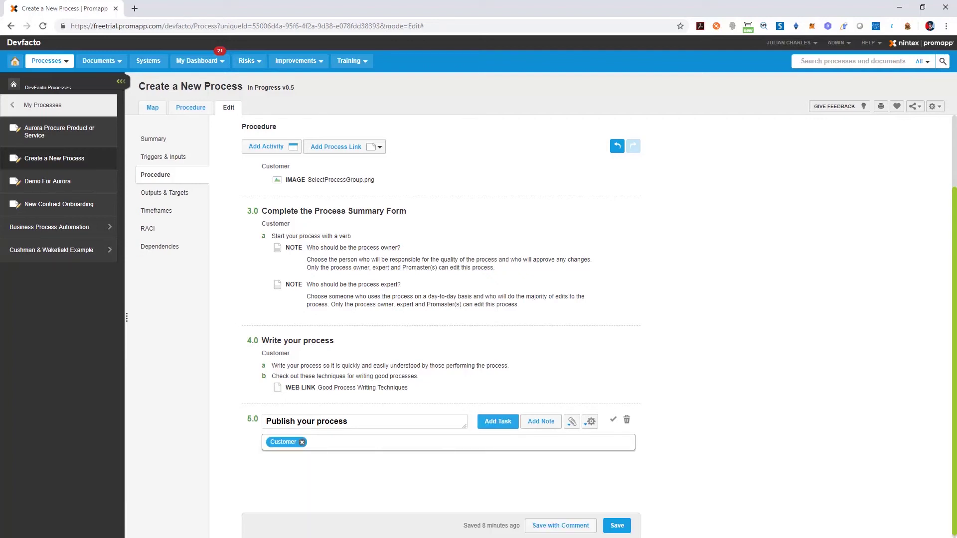
text(Under the Summary tab, change Process State to Published)
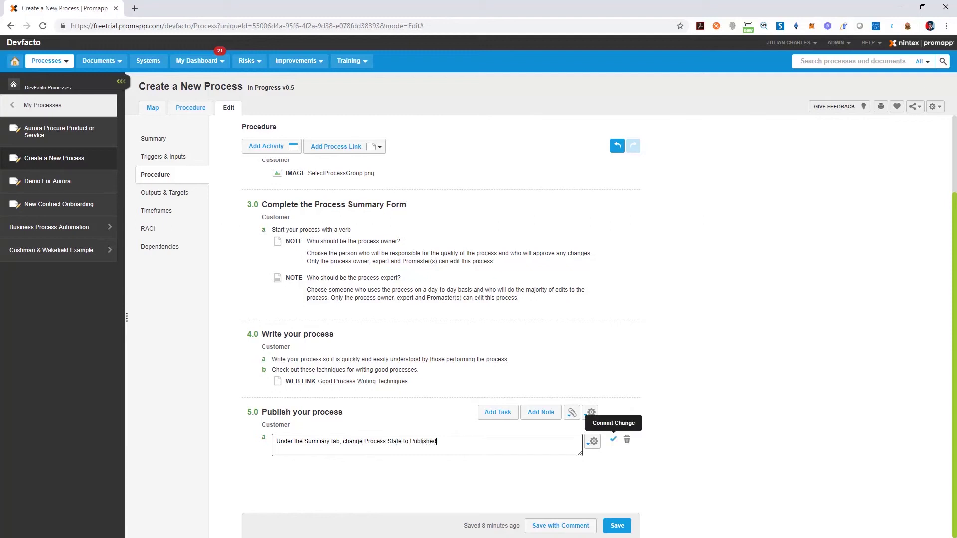
click(613, 440)
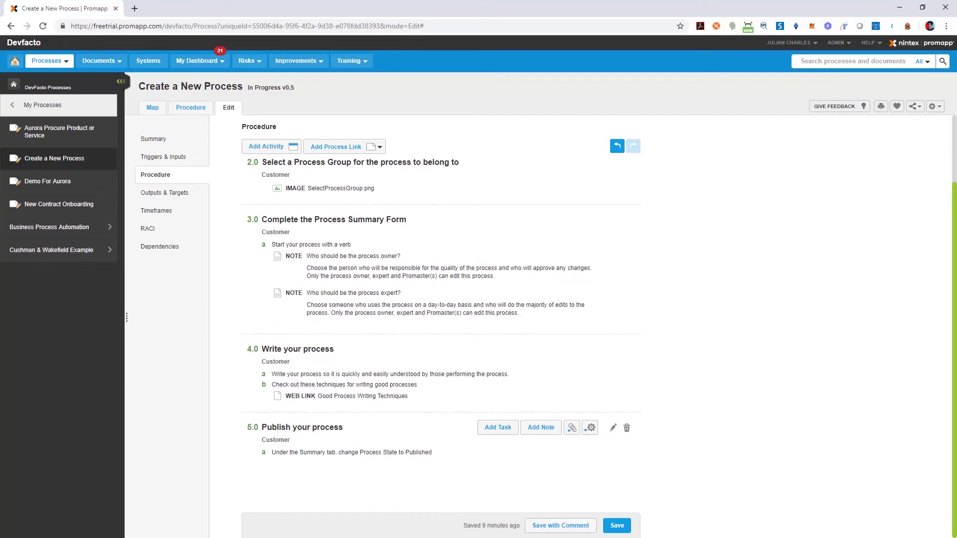
Upload PublishProcess.png as an image on activity 5.0.
click(572, 428)
click(519, 472)
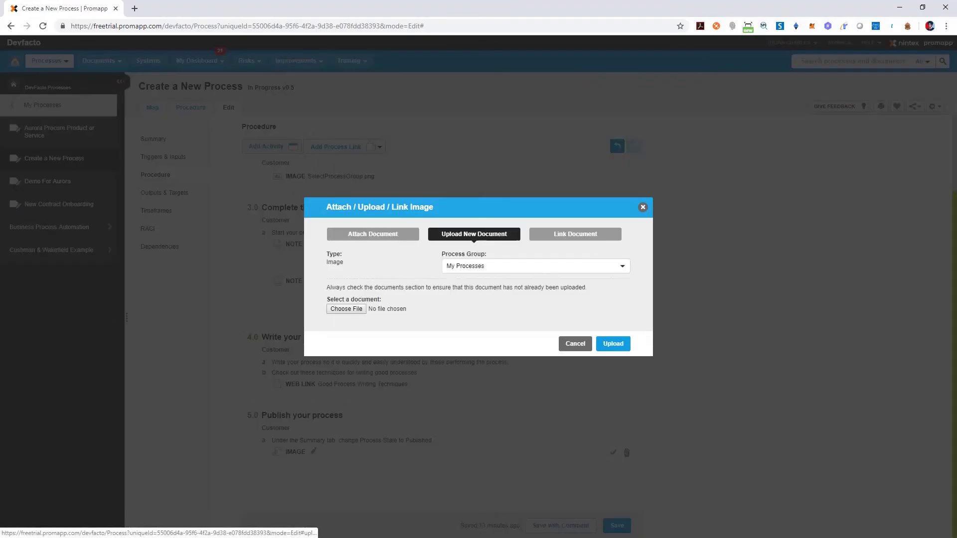
click(347, 309)
click(272, 88)
click(767, 483)
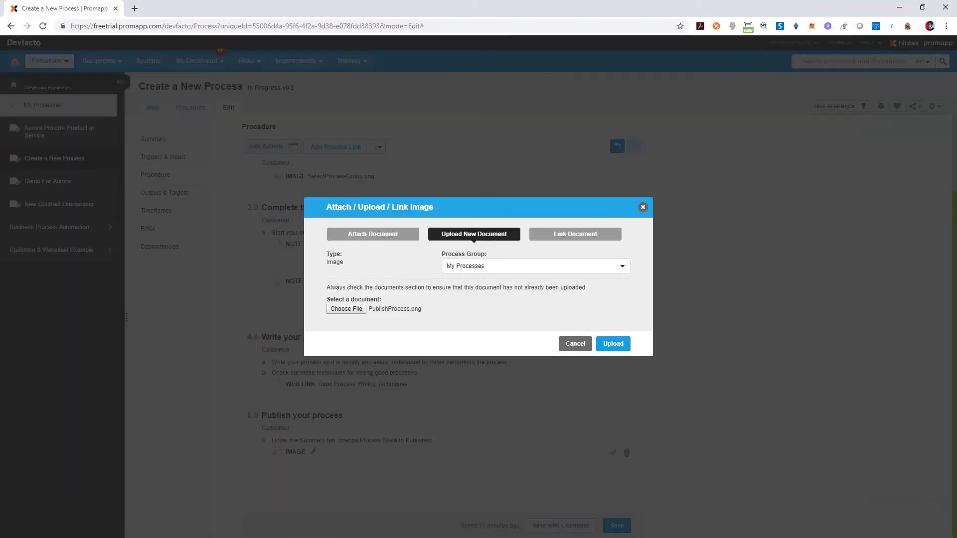
click(612, 342)
Set the process state to Published in Summary and save as v1.0.
click(154, 139)
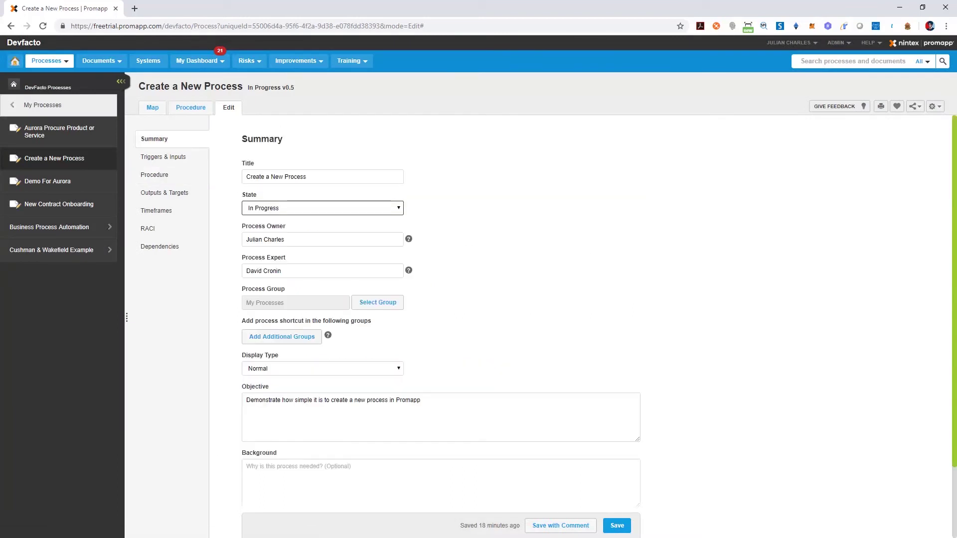
click(322, 208)
click(264, 220)
click(617, 526)
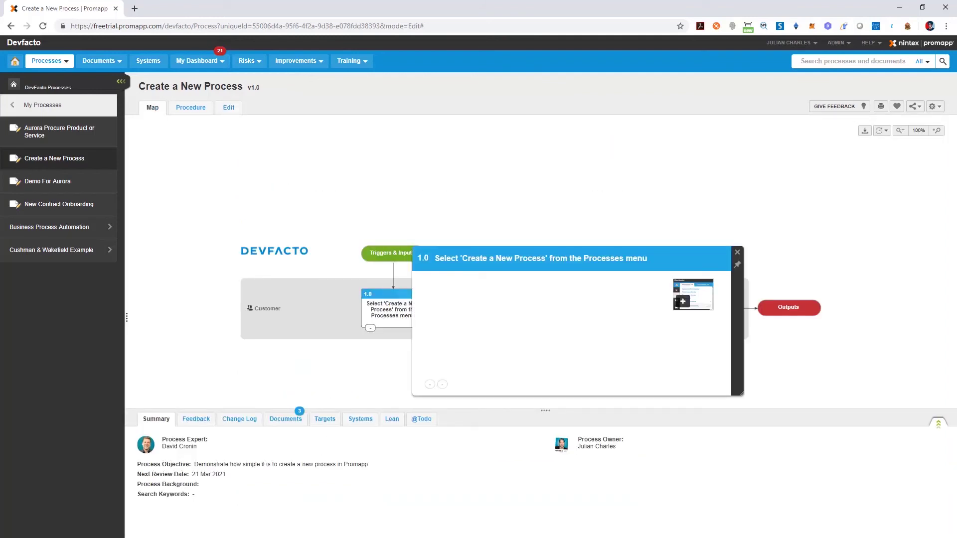
Preview the step screenshot, then bring up the Share Process Link permalink.
click(693, 294)
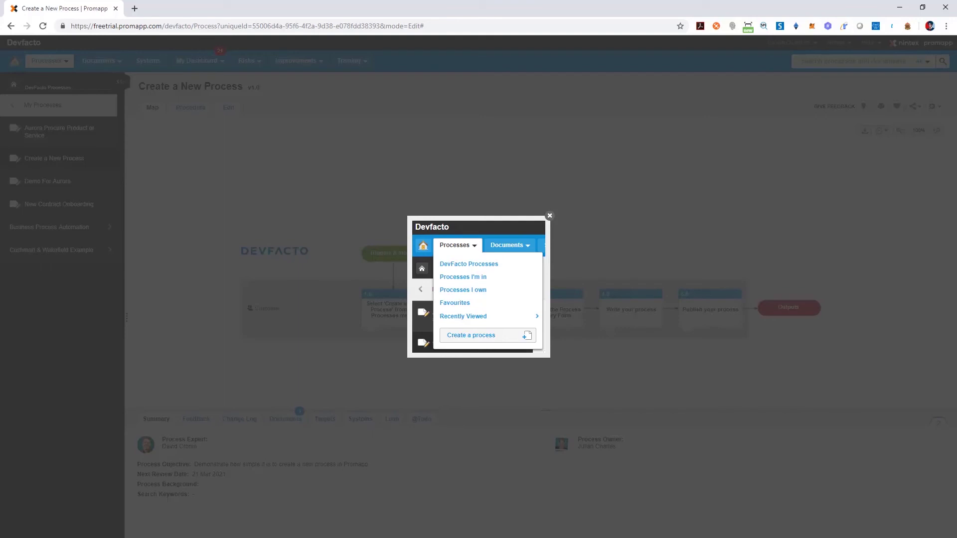
click(550, 215)
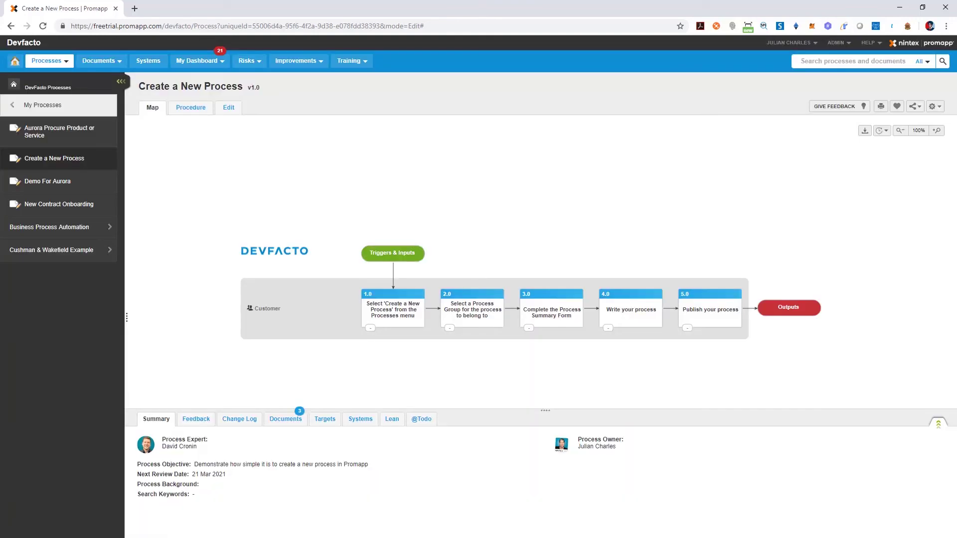
click(915, 106)
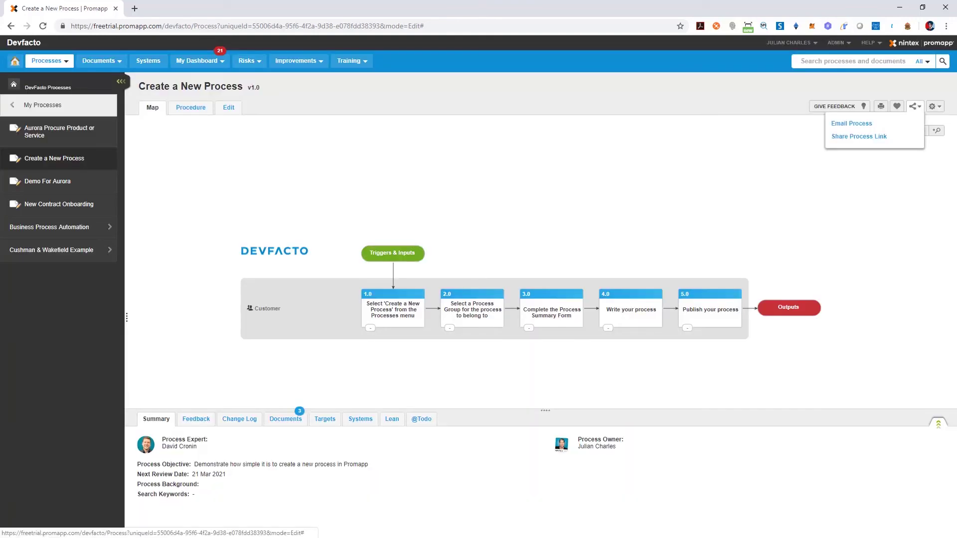
click(859, 136)
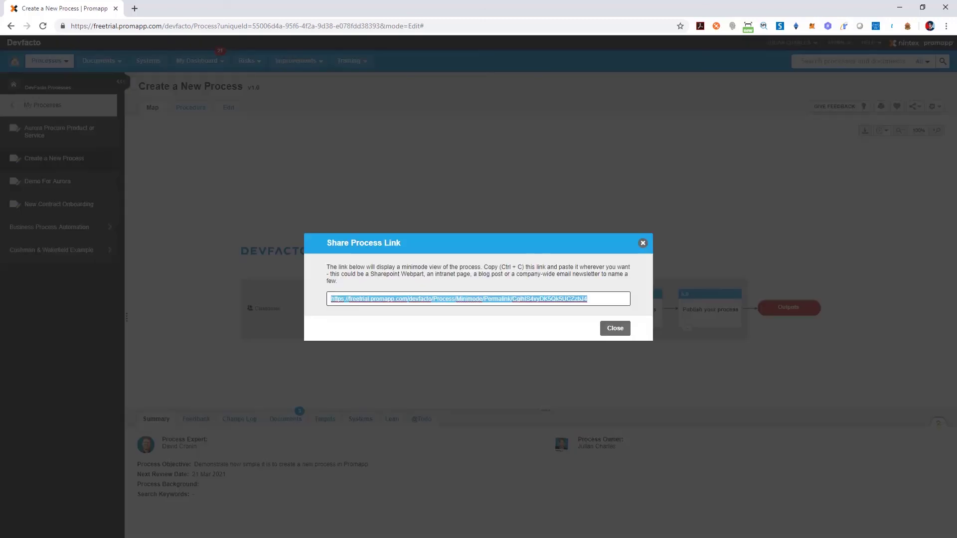